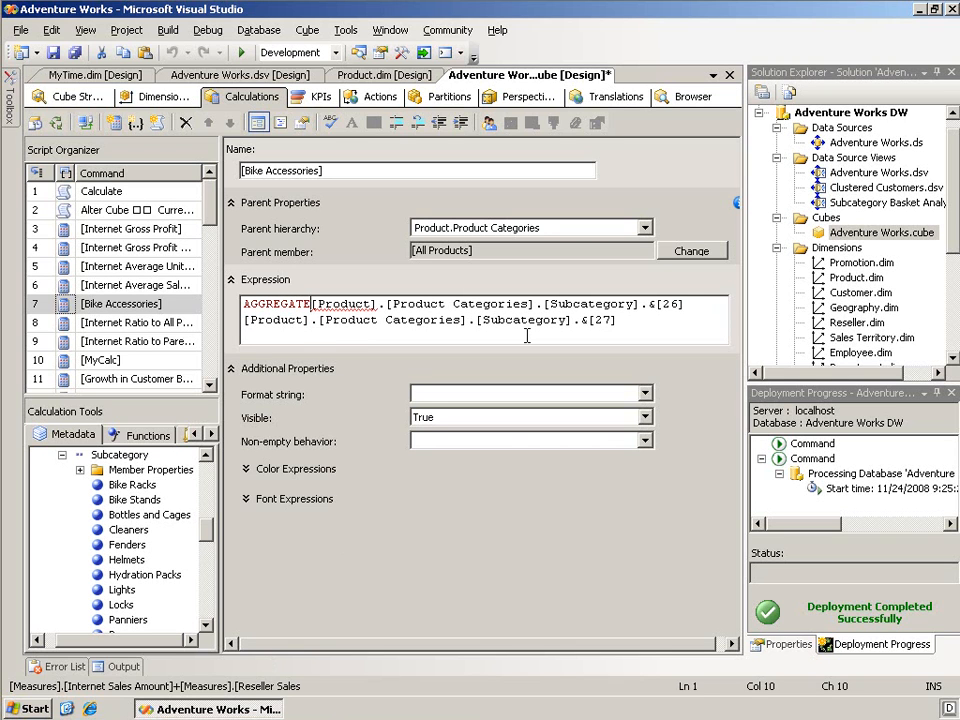
Step: Enclose the two subcategory members in parentheses and set braces as the argument of AGGREGATE in the Bike Accessories expression
type("(")
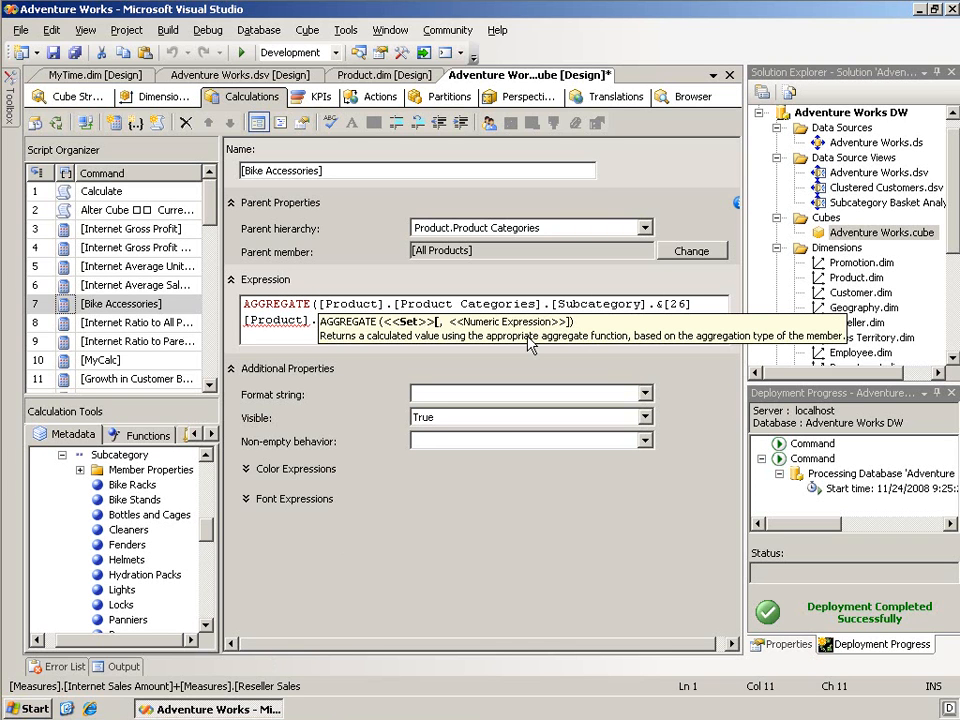
left_click(527, 336)
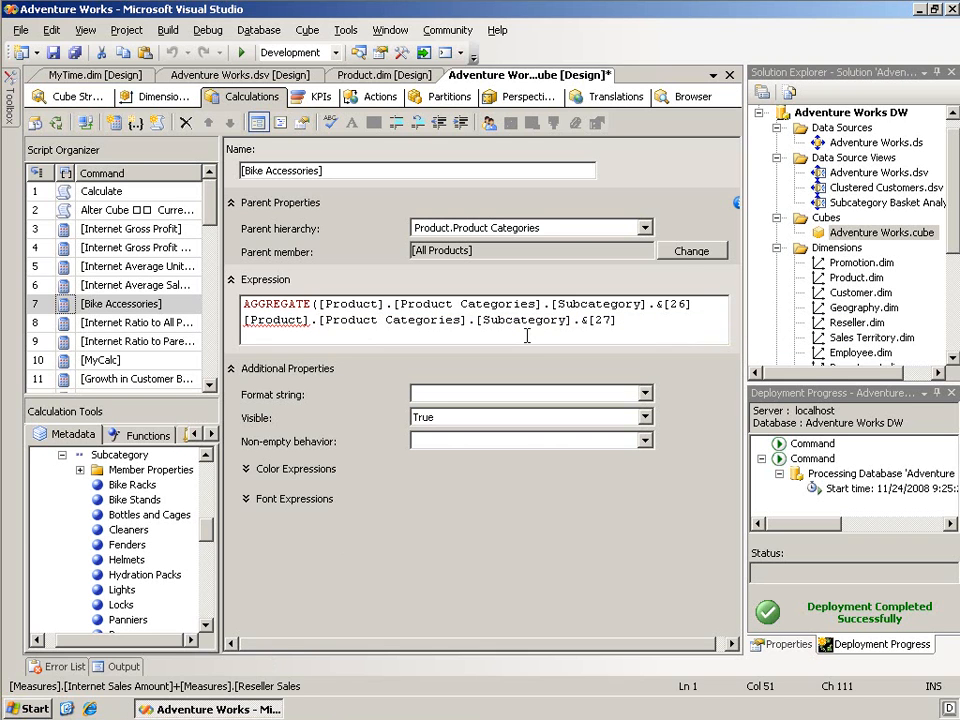
type(")")
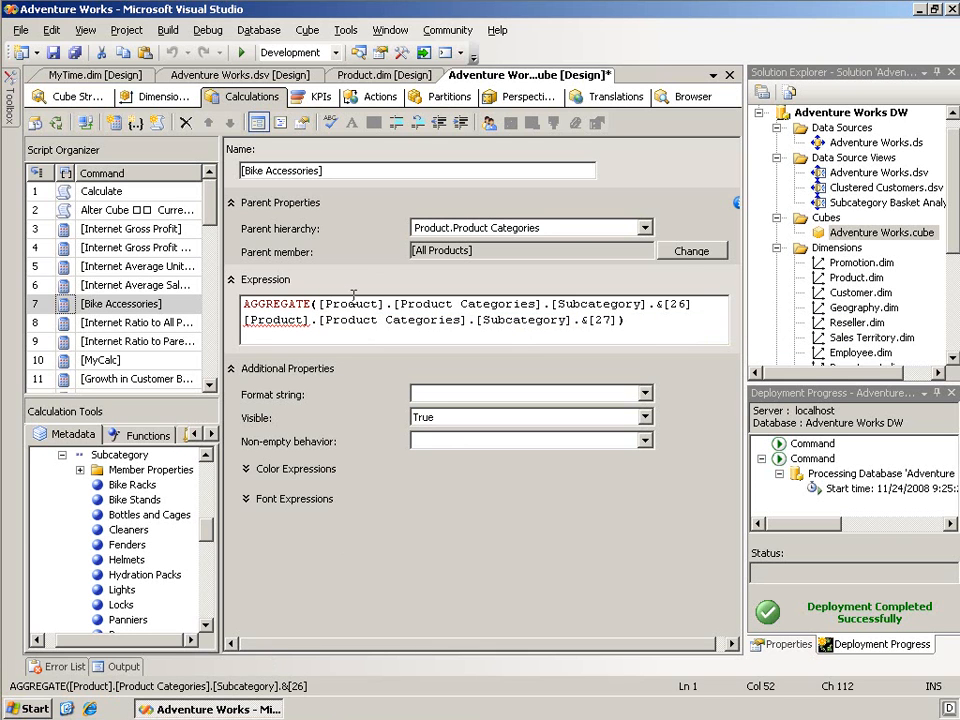
left_click(315, 304)
type("{")
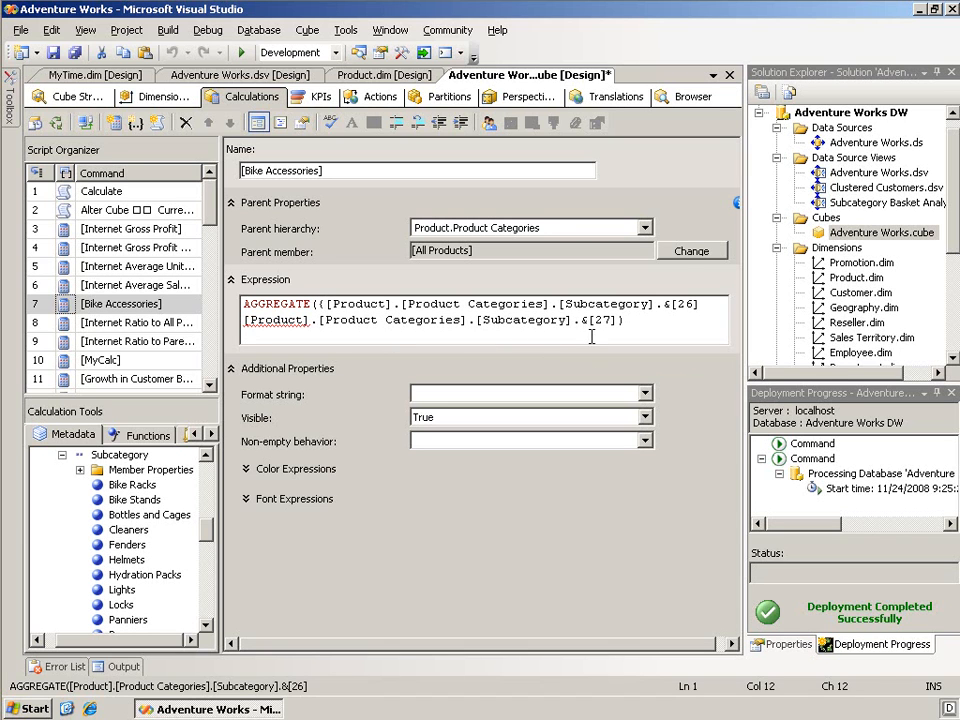
left_click(619, 319)
type("}")
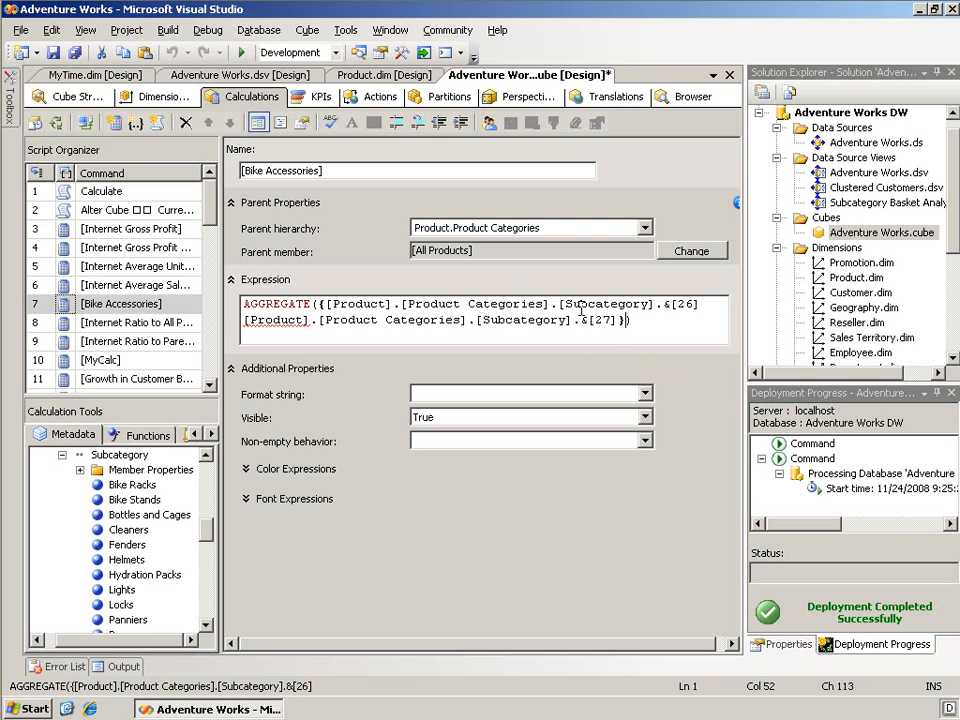
type(")")
Step: Separate subcategory members &[26] and &[27] with a comma in the AGGREGATE expression
left_click(240, 322)
type(",")
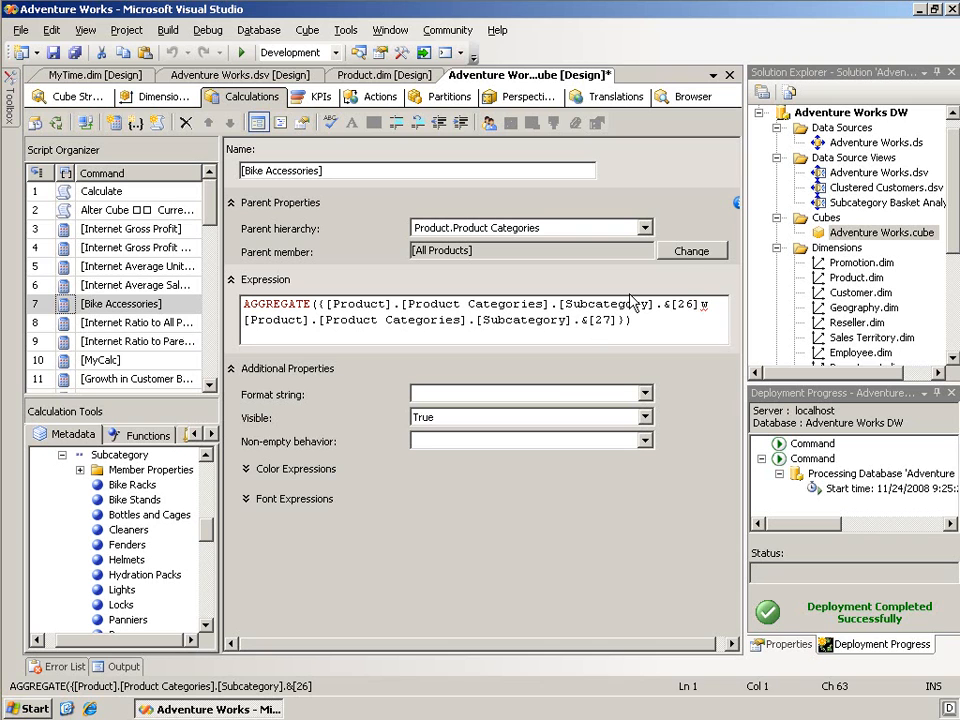
key("BackSpace")
type(",")
left_click(322, 304)
left_click(357, 304)
Step: Deploy the solution and reconnect the cube browser to the reprocessed cube
left_click(168, 30)
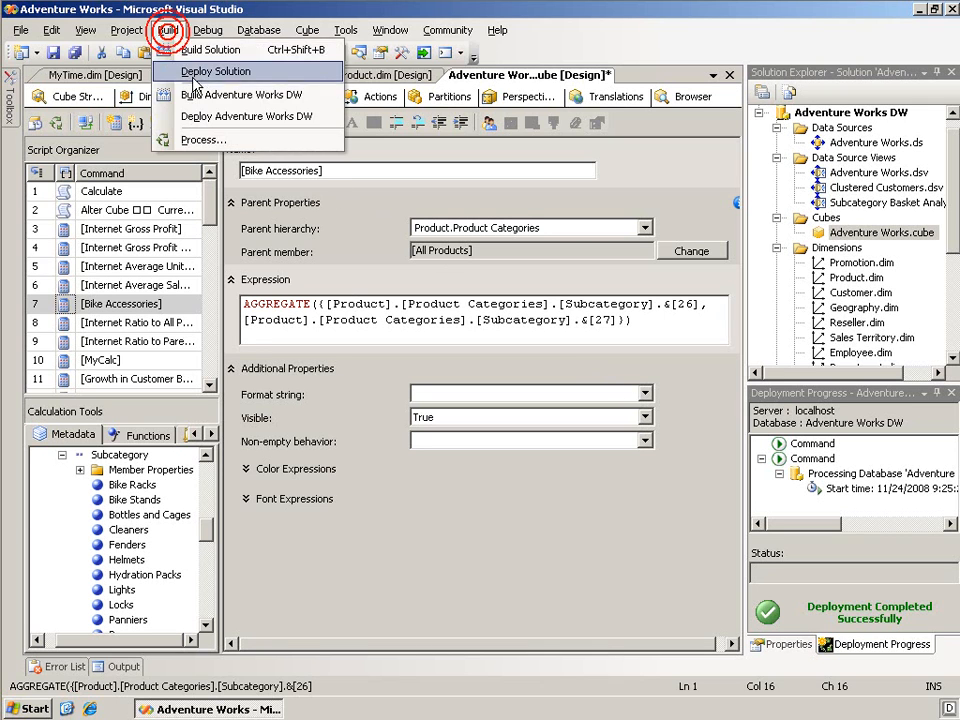
left_click(180, 70)
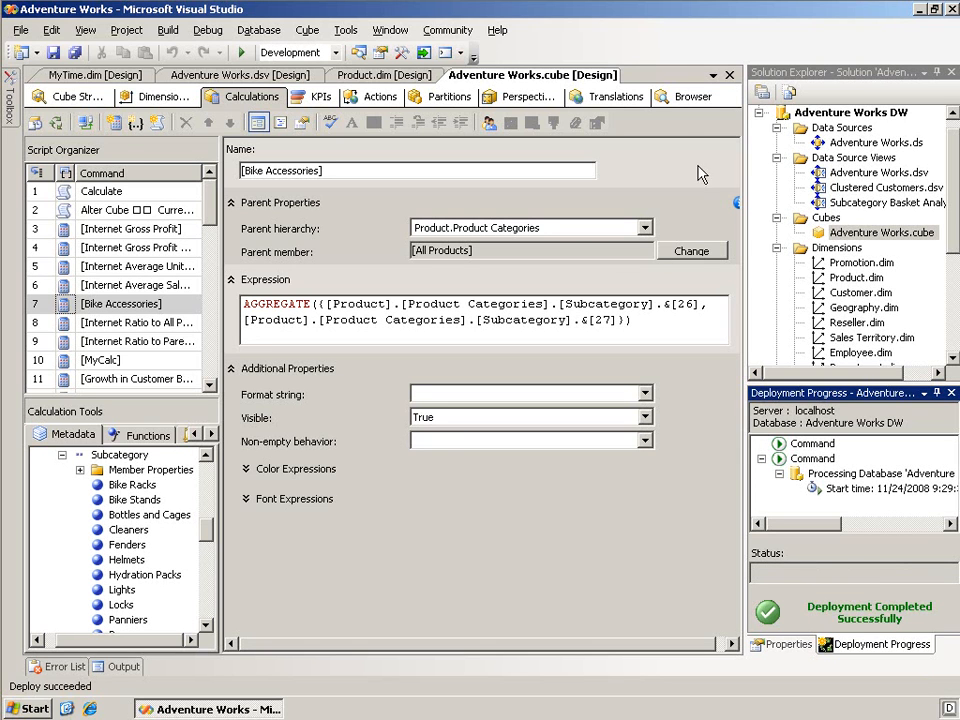
left_click(692, 97)
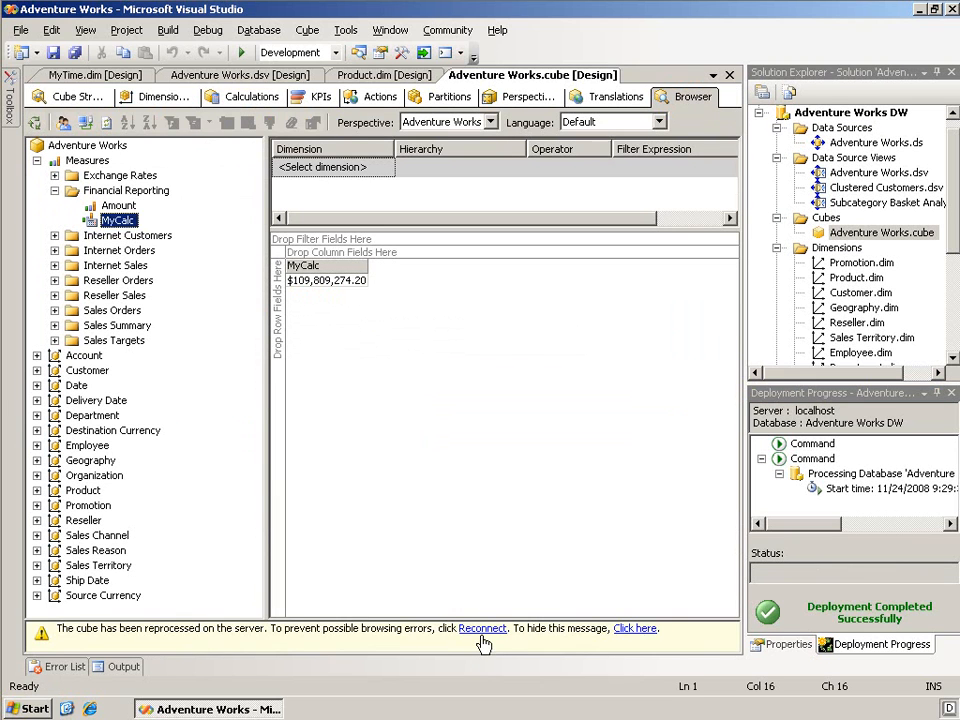
left_click(479, 689)
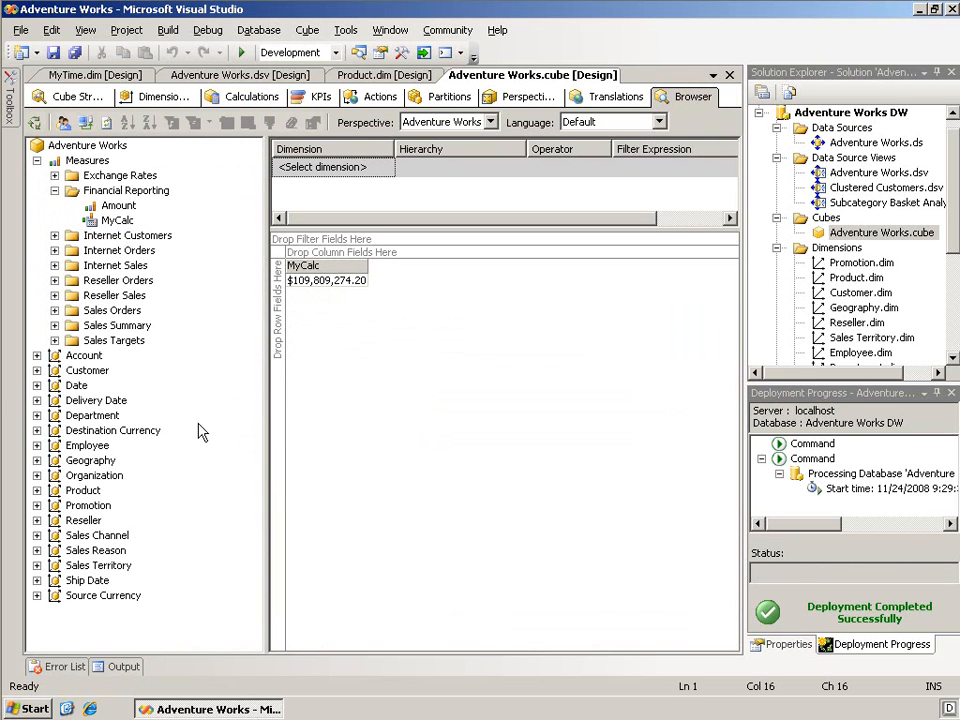
Step: Try to filter the cube browser by the Bike Accessories member under All Products in the Product Categories hierarchy
left_click(36, 490)
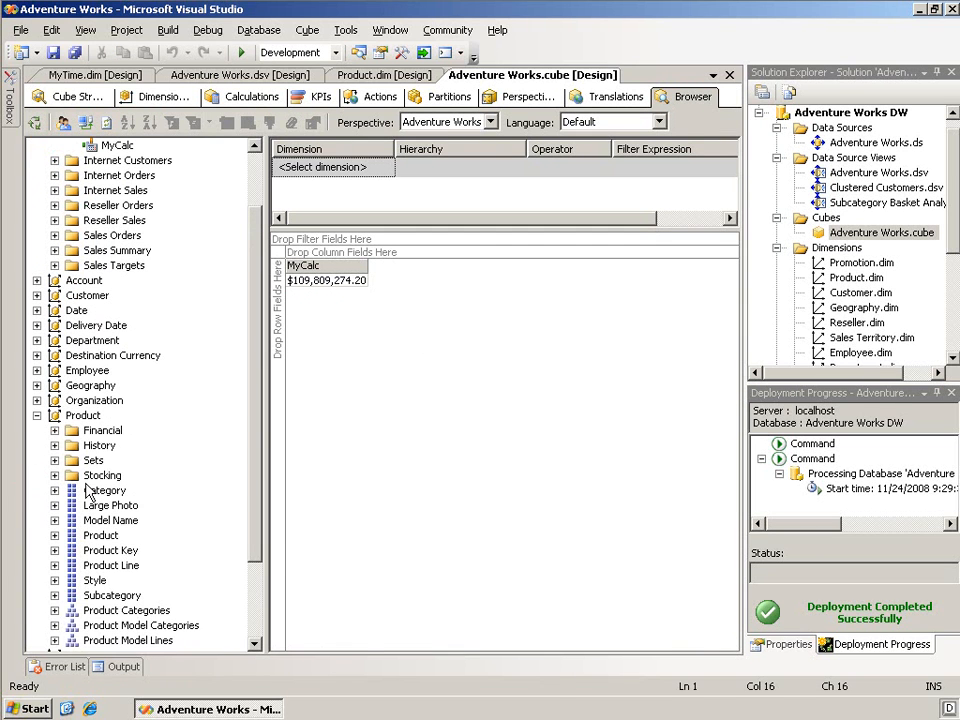
left_click(54, 610)
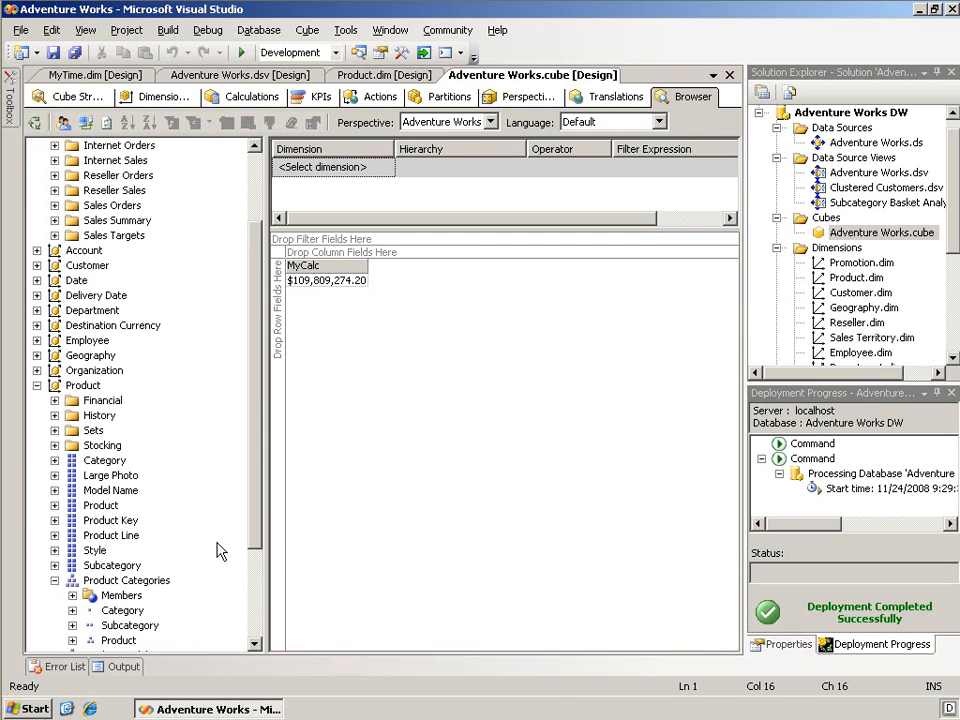
scroll(258, 508, "down", 3)
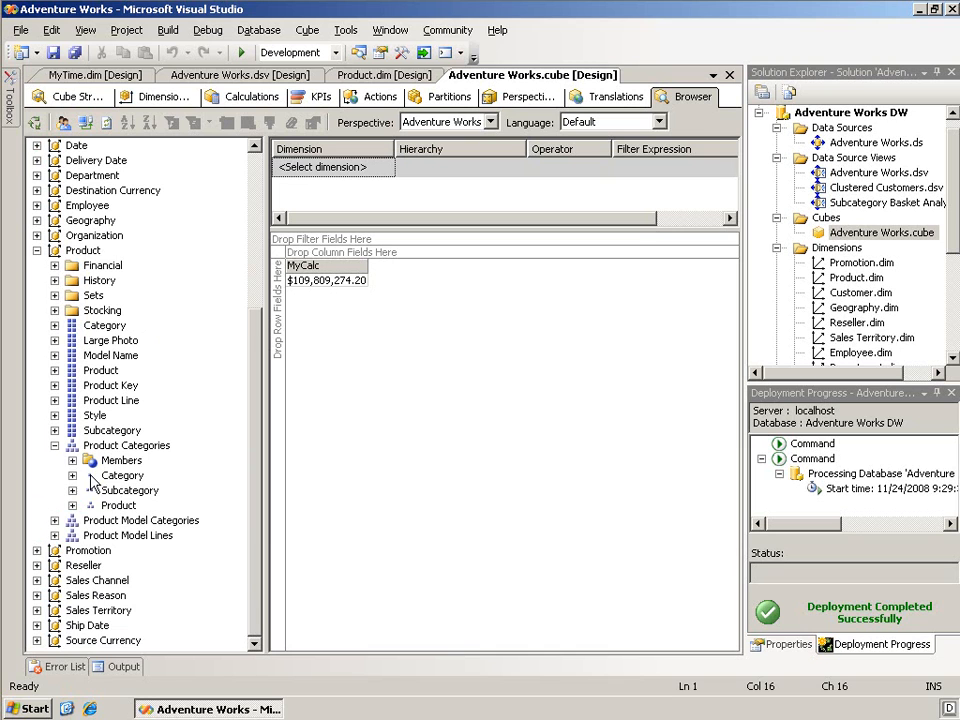
left_click(72, 461)
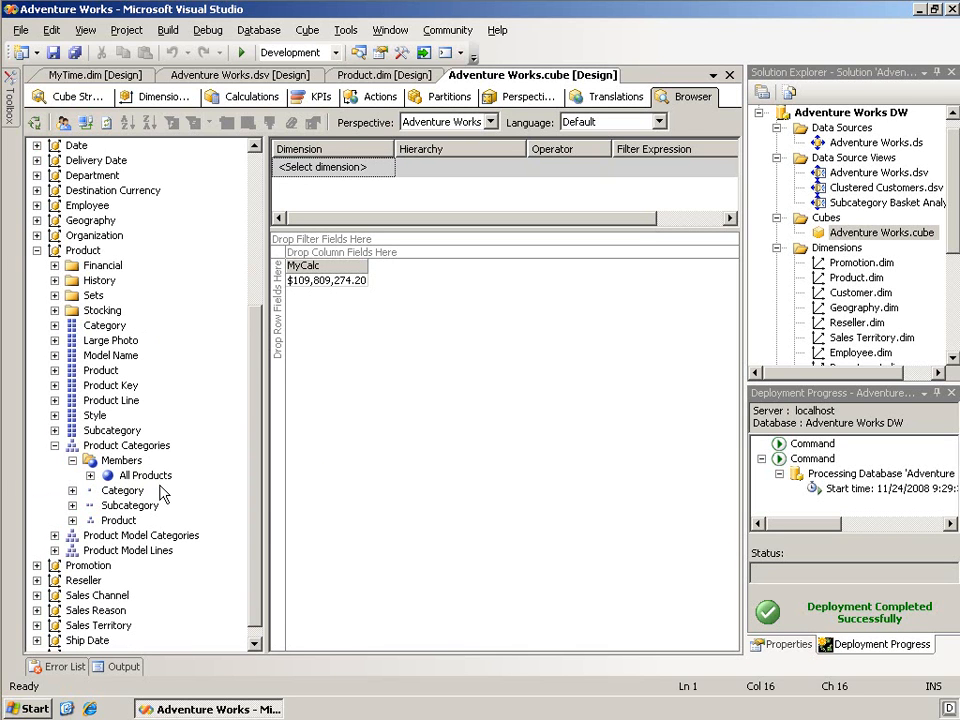
left_click(90, 475)
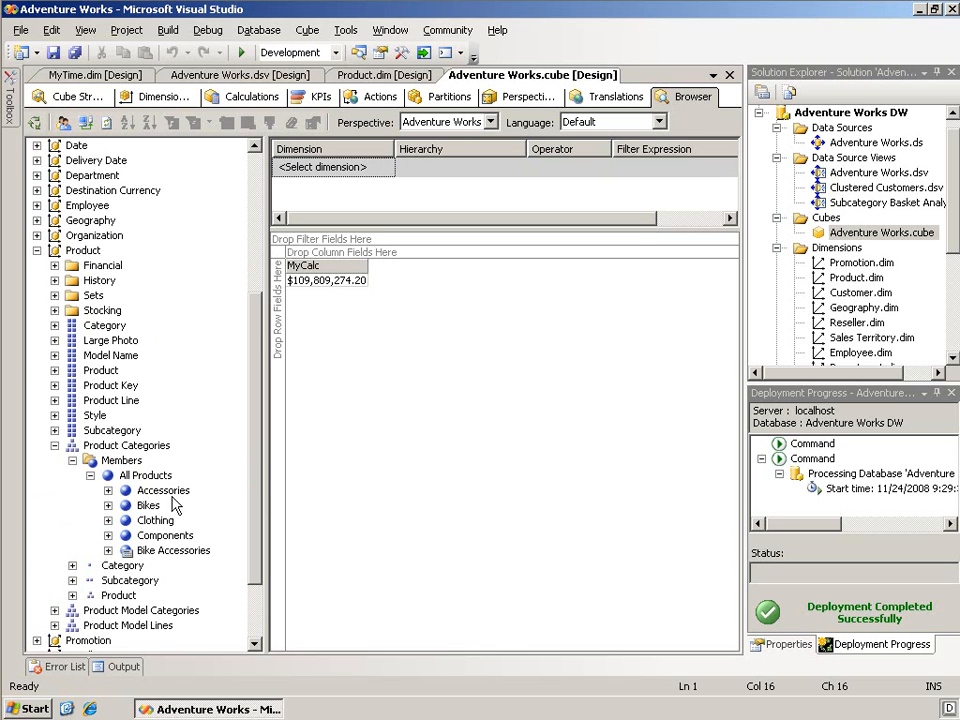
left_click_drag(185, 553, 402, 190)
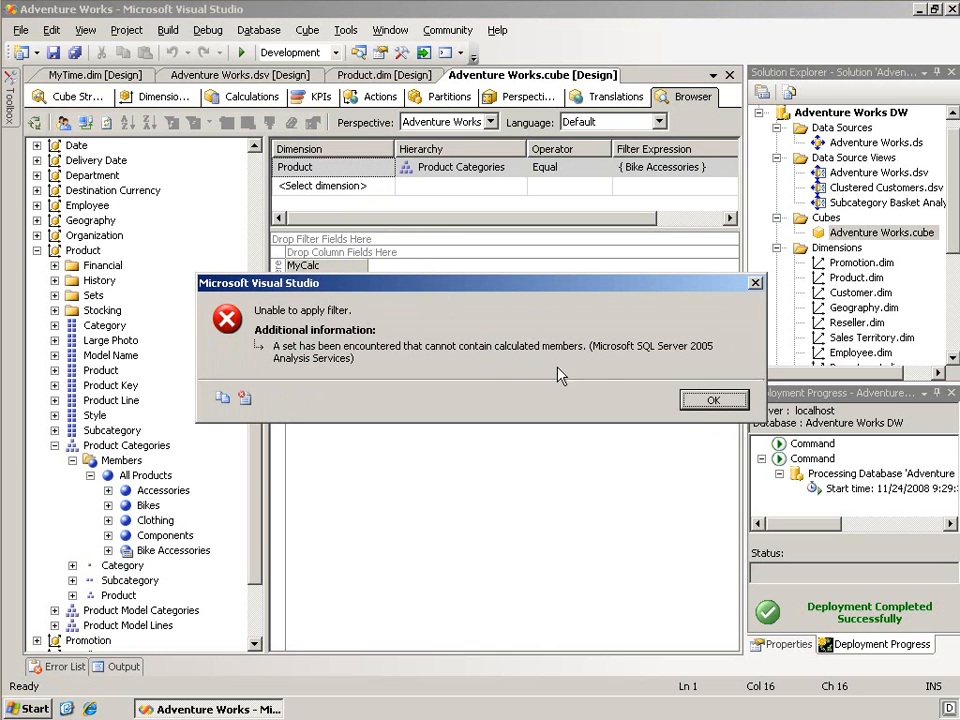
left_click(714, 400)
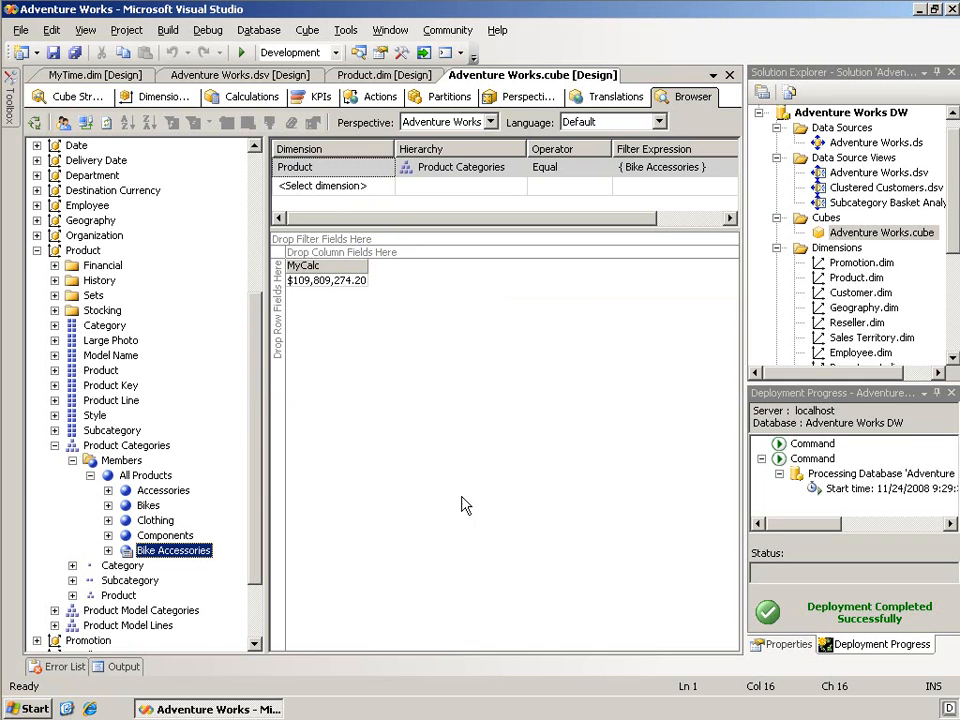
Step: Switch to Excel and start an Analysis Services data connection to the server named "."
left_click(28, 709)
left_click(97, 517)
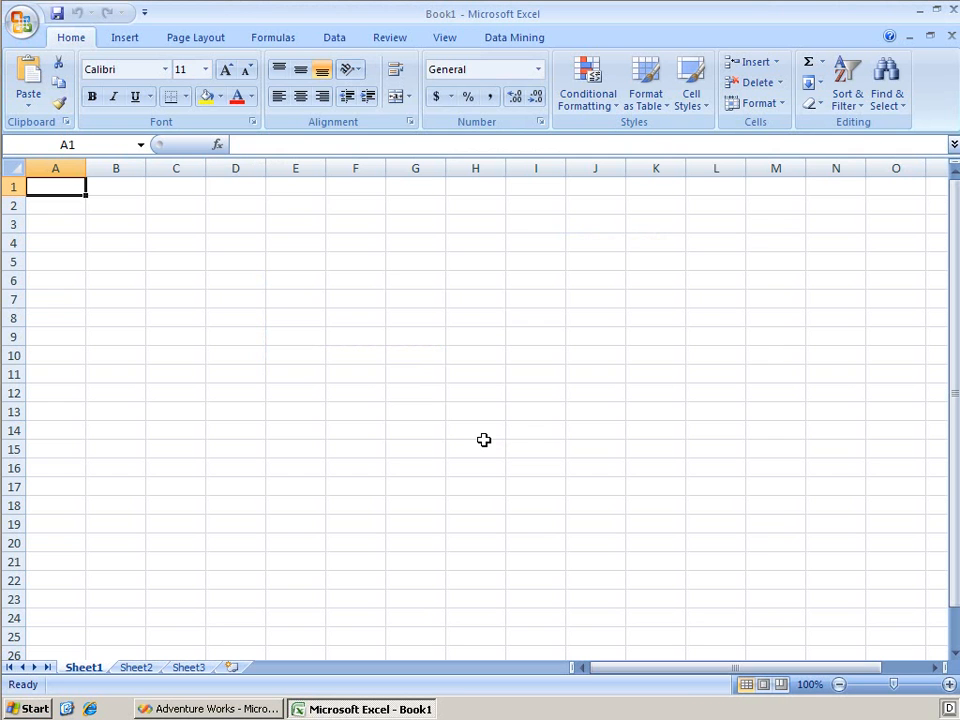
left_click(334, 37)
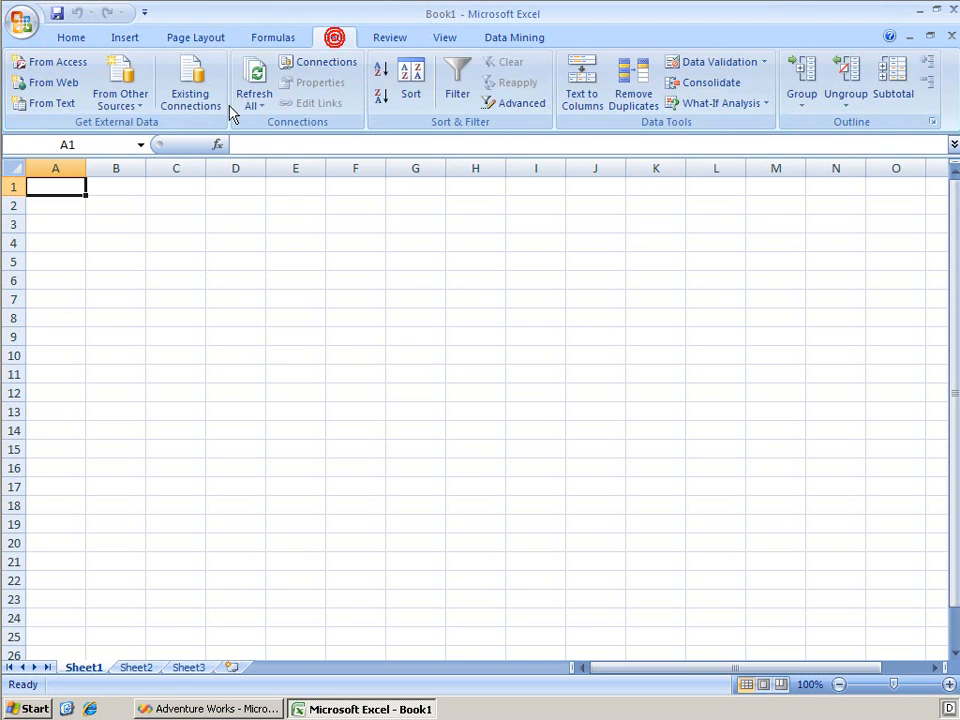
left_click(138, 98)
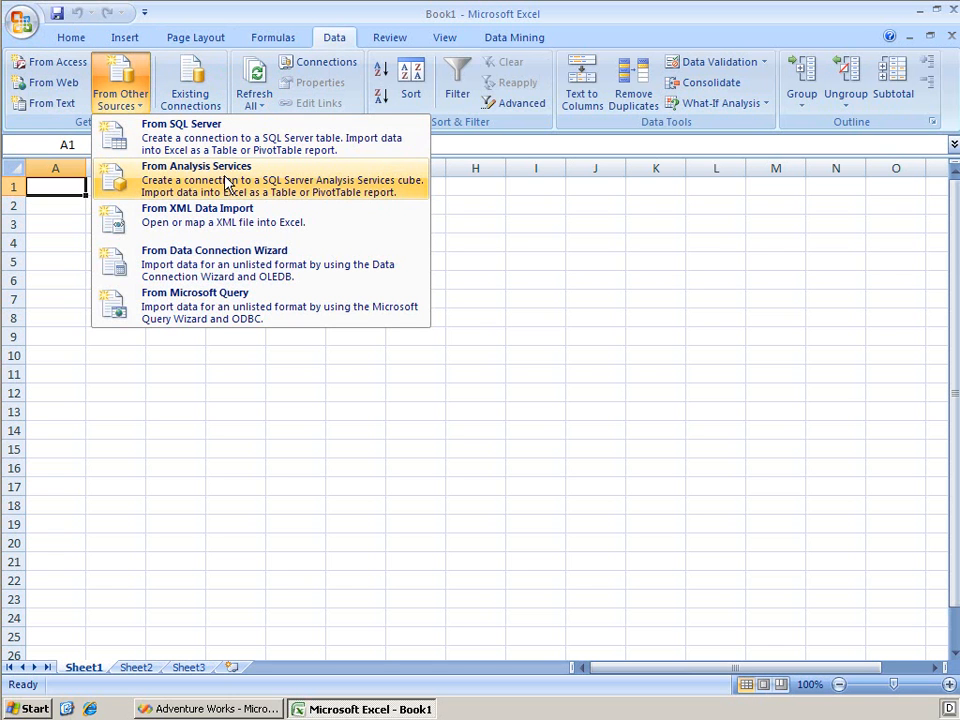
left_click(218, 175)
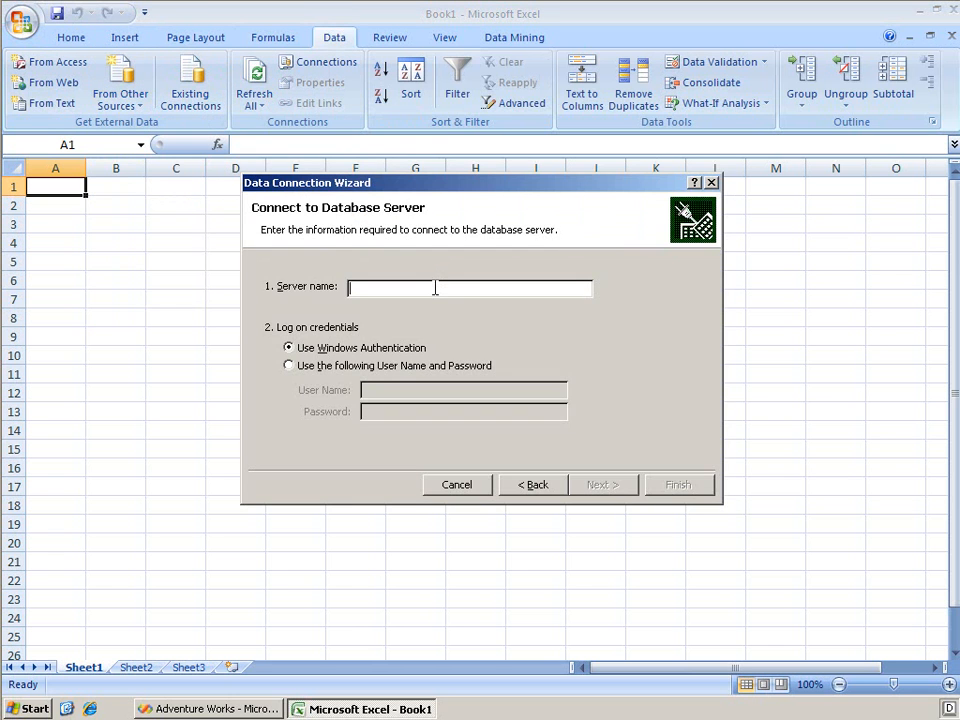
type(".")
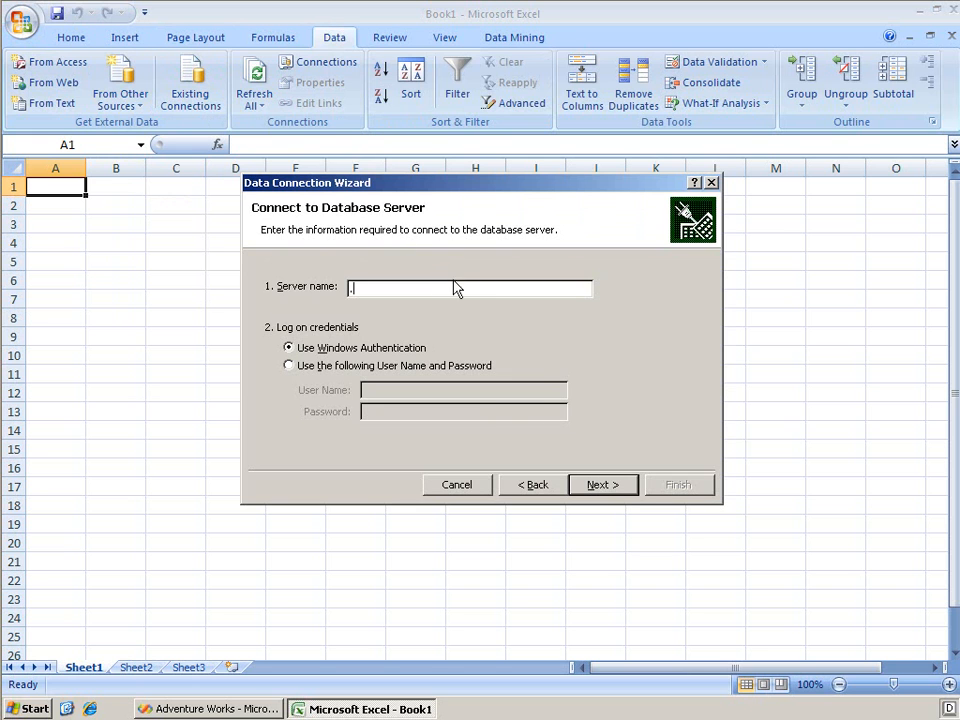
left_click(600, 485)
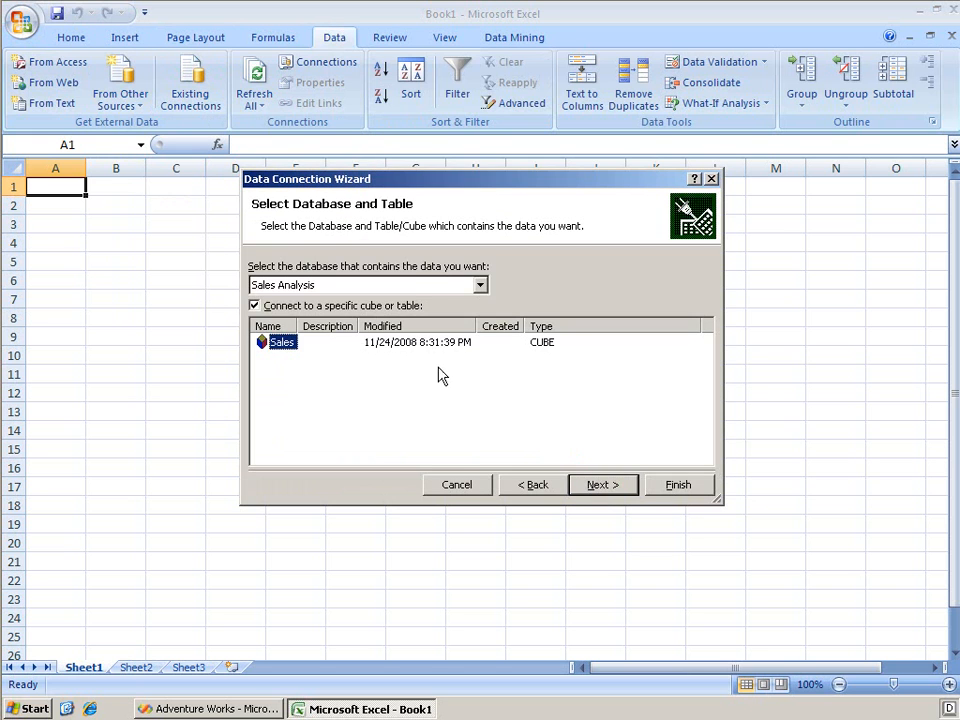
Step: Connect to the Adventure Works cube in the Adventure Works DW database and insert it as a PivotTable on Sheet1
left_click(411, 285)
left_click(415, 300)
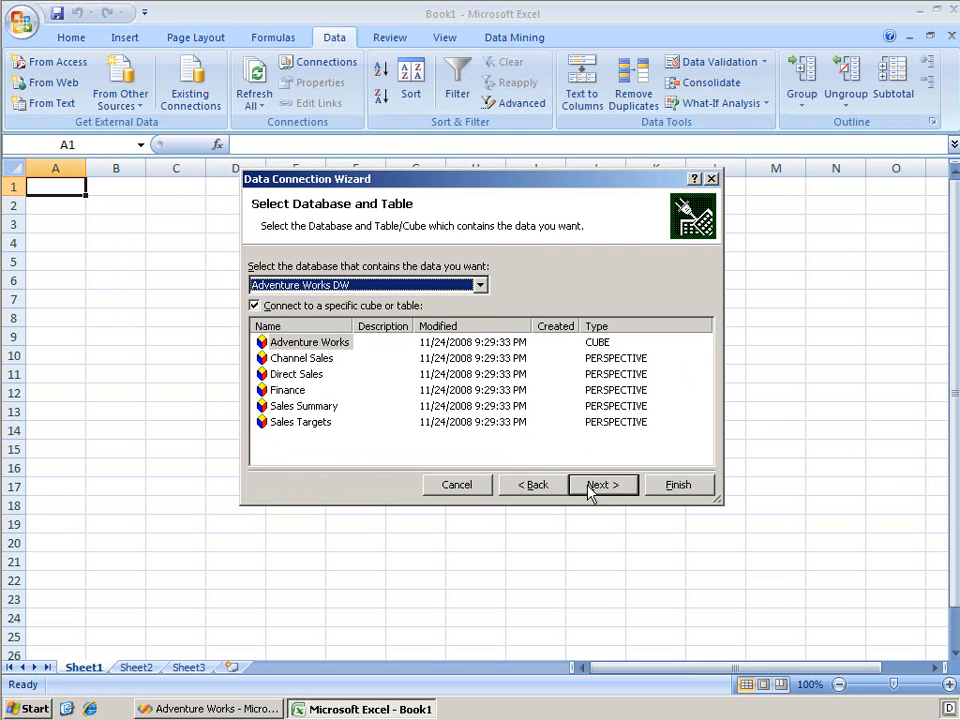
left_click(590, 486)
left_click(679, 487)
left_click(460, 401)
left_click(486, 433)
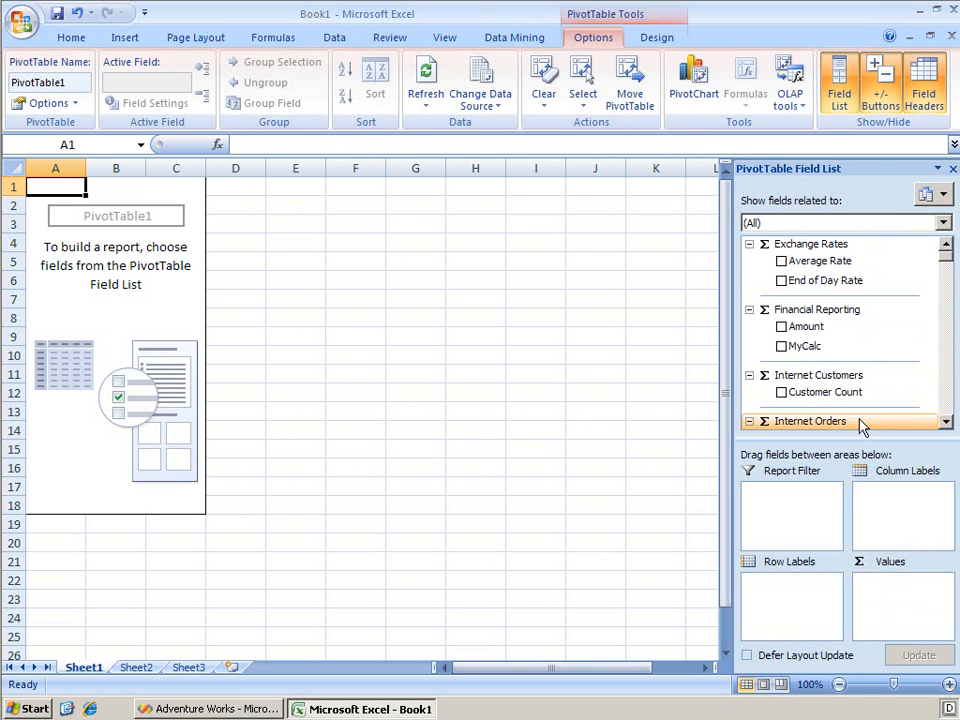
Step: Examine the levels of the Product dimension's Product Categories hierarchy and the members offered in its filter
left_click(945, 391)
left_click_drag(945, 391, 945, 391)
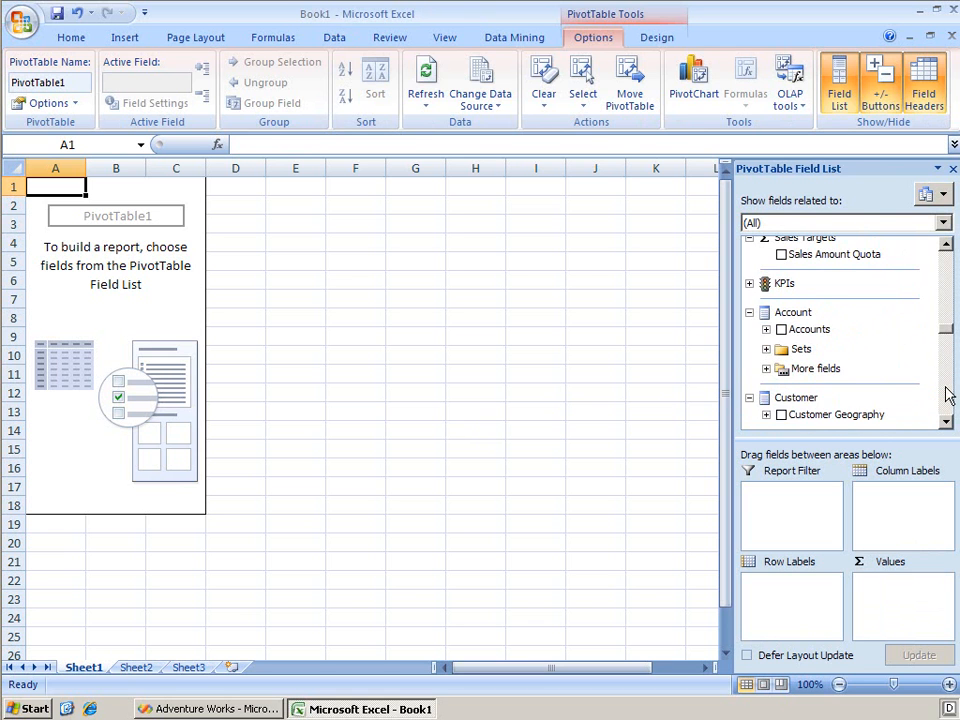
left_click(945, 391)
left_click(945, 391)
left_click(945, 391)
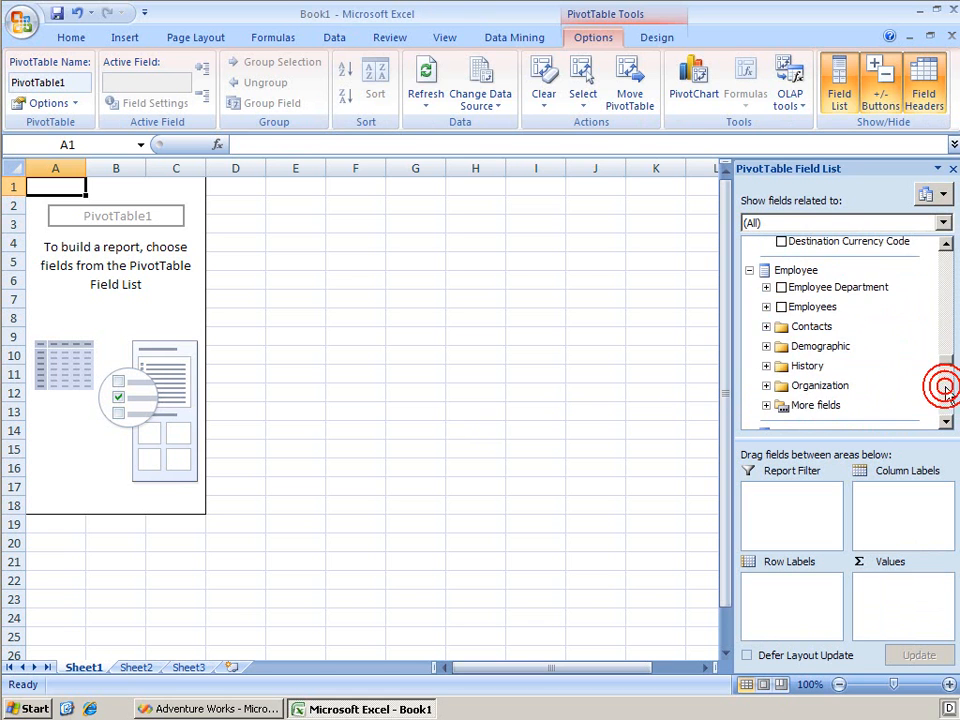
left_click(945, 391)
left_click(945, 391)
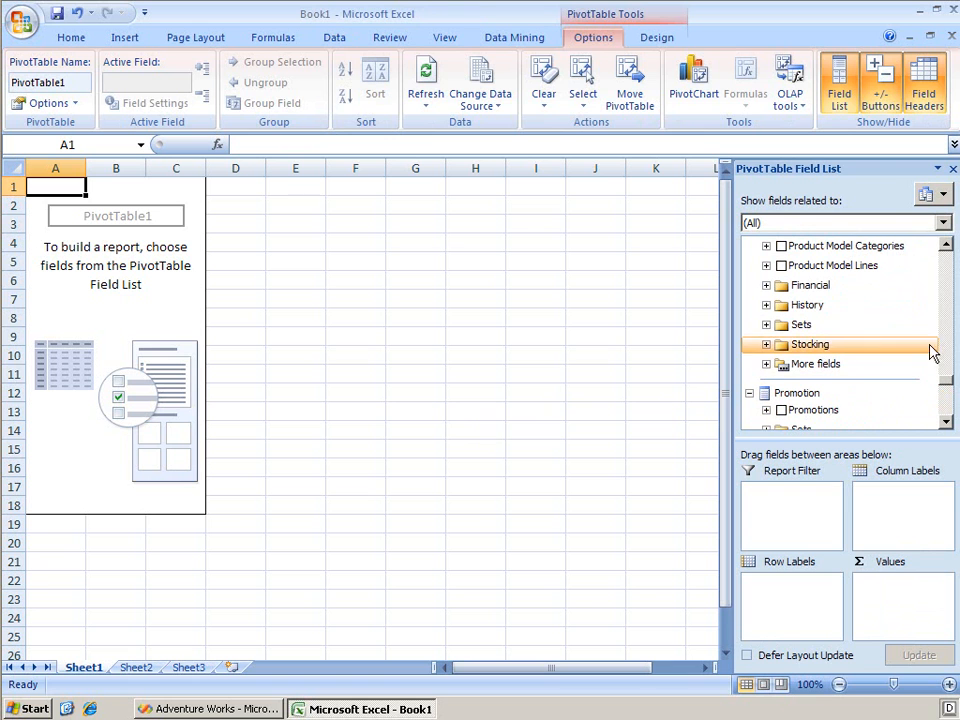
left_click(945, 243)
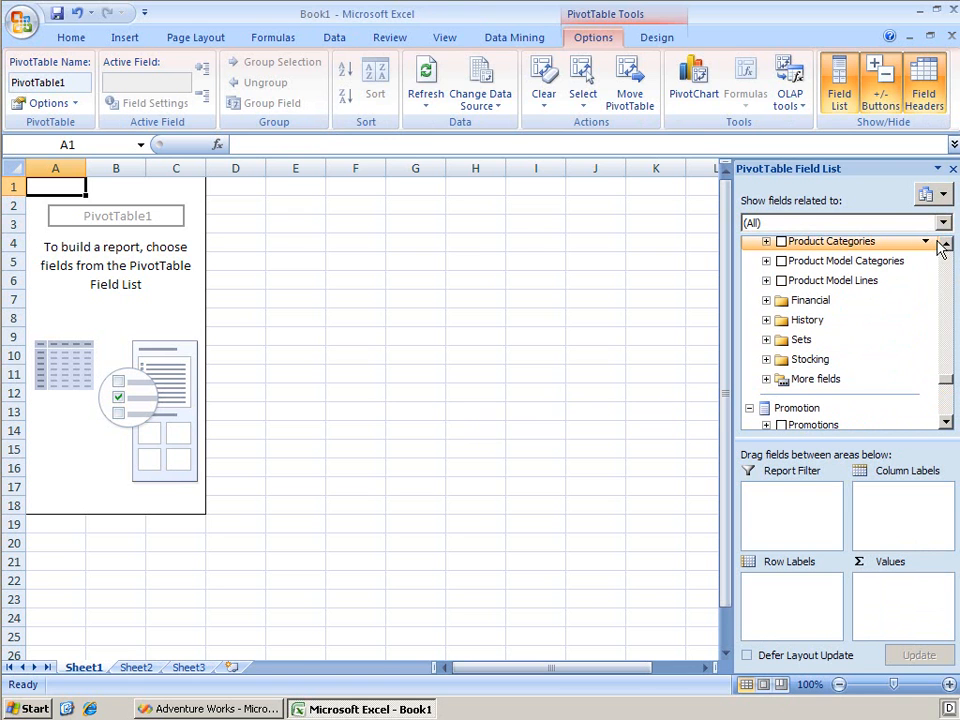
left_click(767, 243)
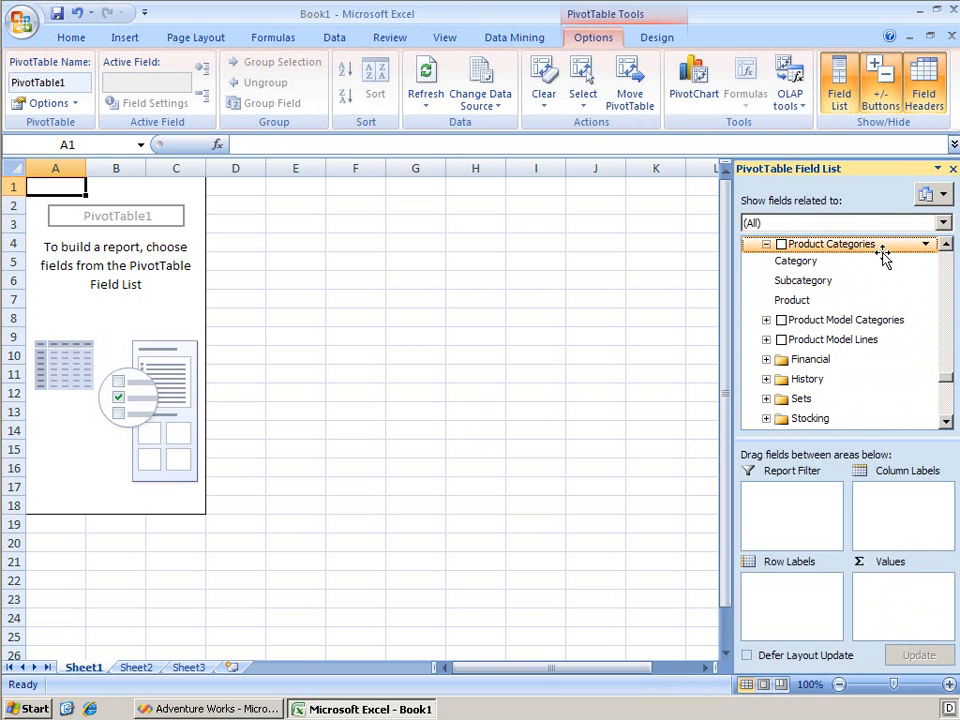
double_click(911, 247)
left_click(925, 244)
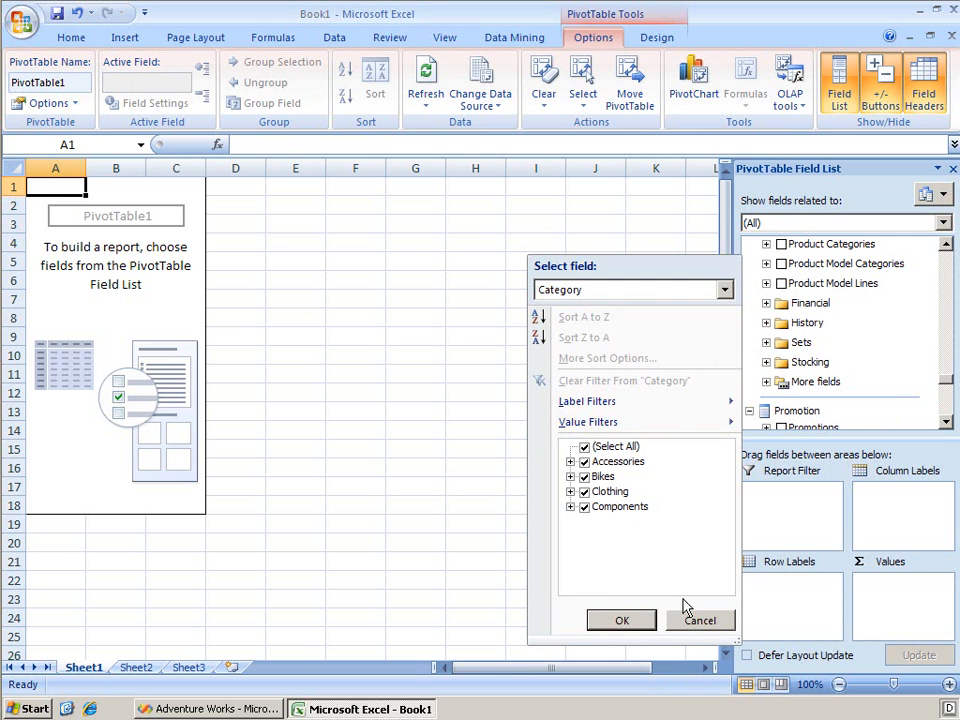
left_click(699, 621)
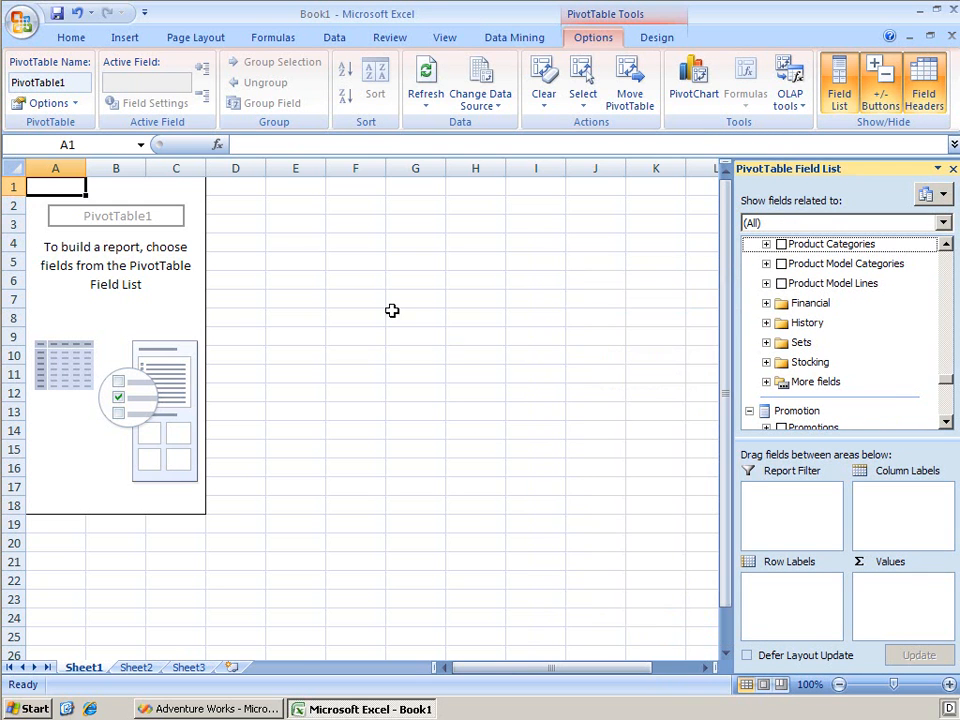
Step: Enable showing calculated members from the OLAP server in the PivotTable's display options
left_click(58, 107)
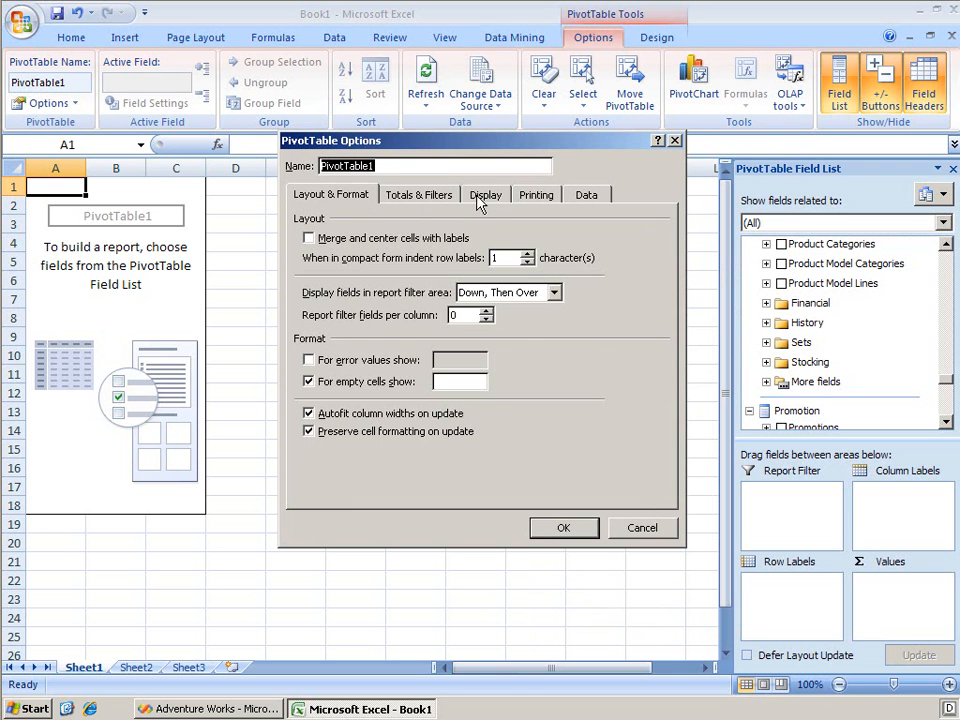
left_click(487, 194)
left_click(349, 430)
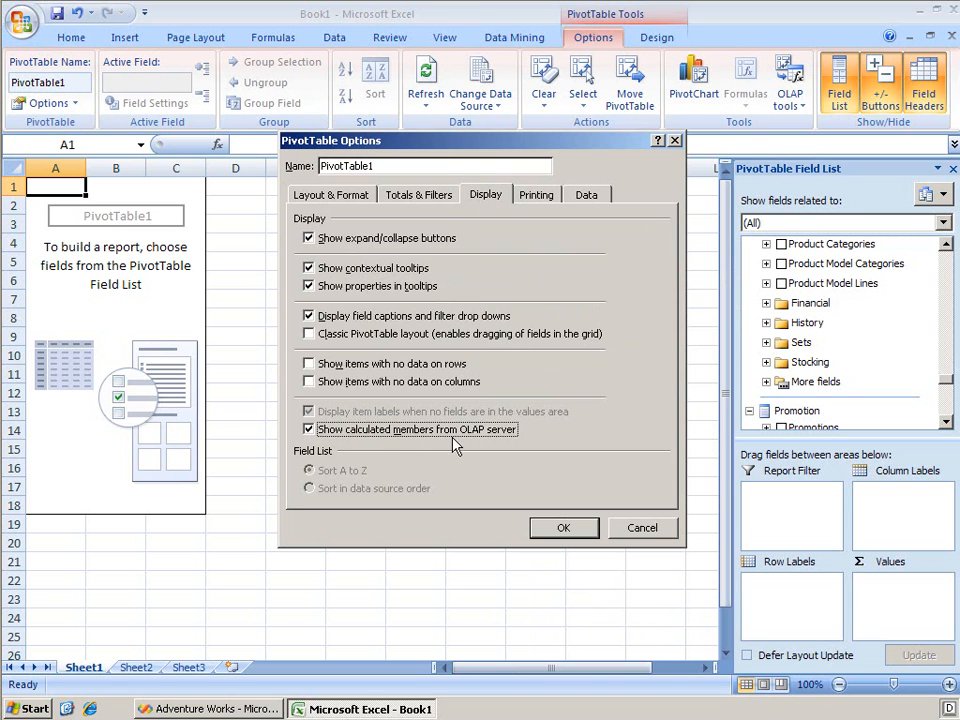
left_click(562, 527)
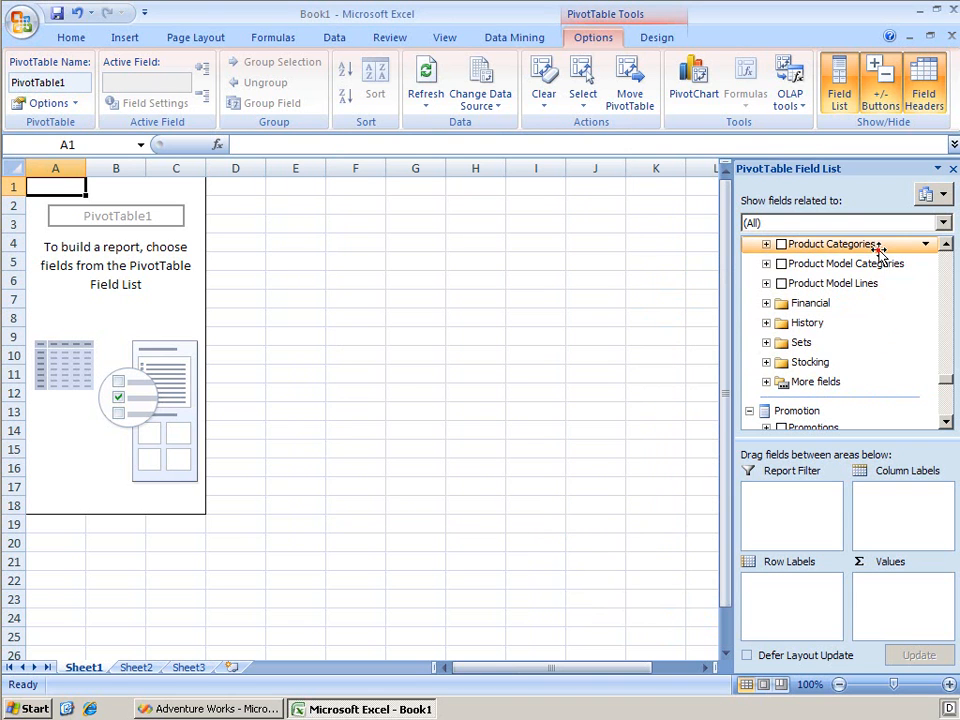
Step: Check the Product Categories filter for the Bike Accessories calculated member at the Category level and accept the filter
left_click(816, 246)
left_click(926, 246)
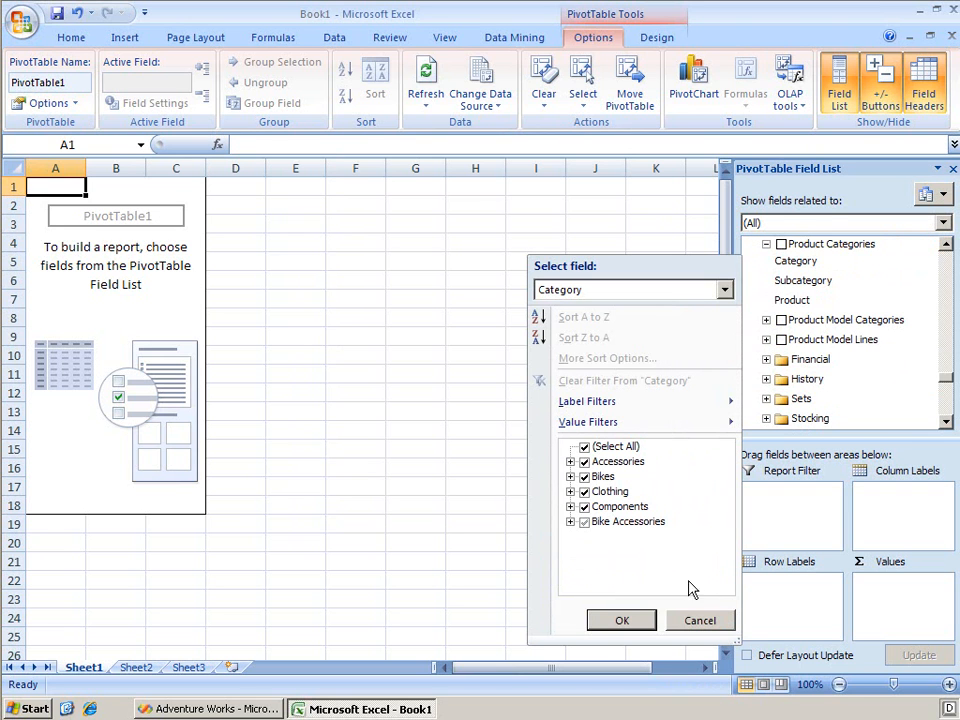
left_click(617, 525)
left_click(615, 620)
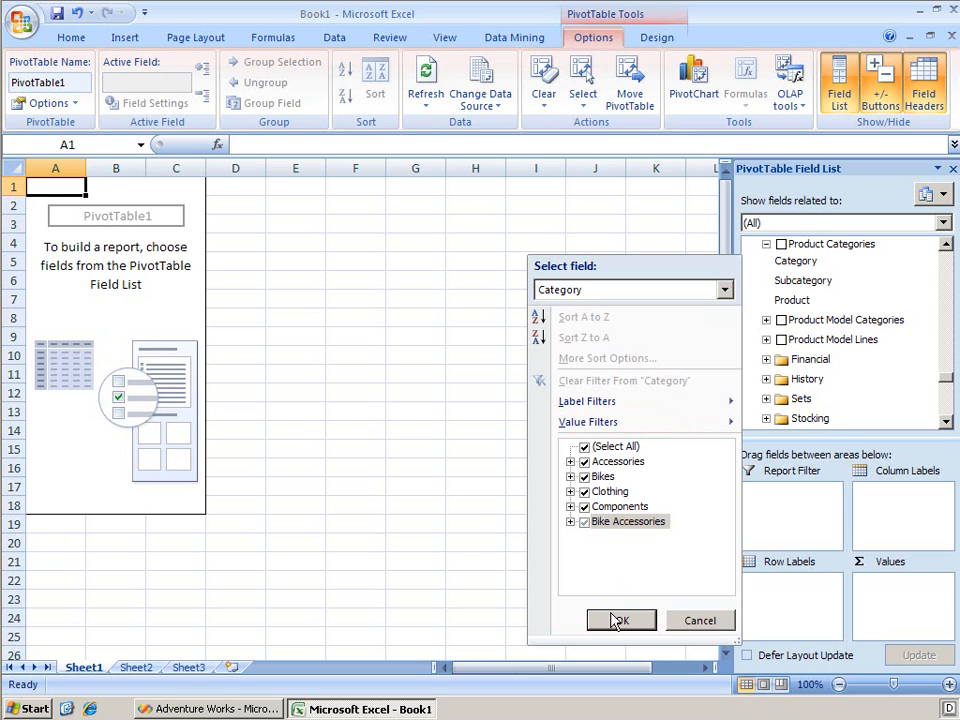
left_click(615, 621)
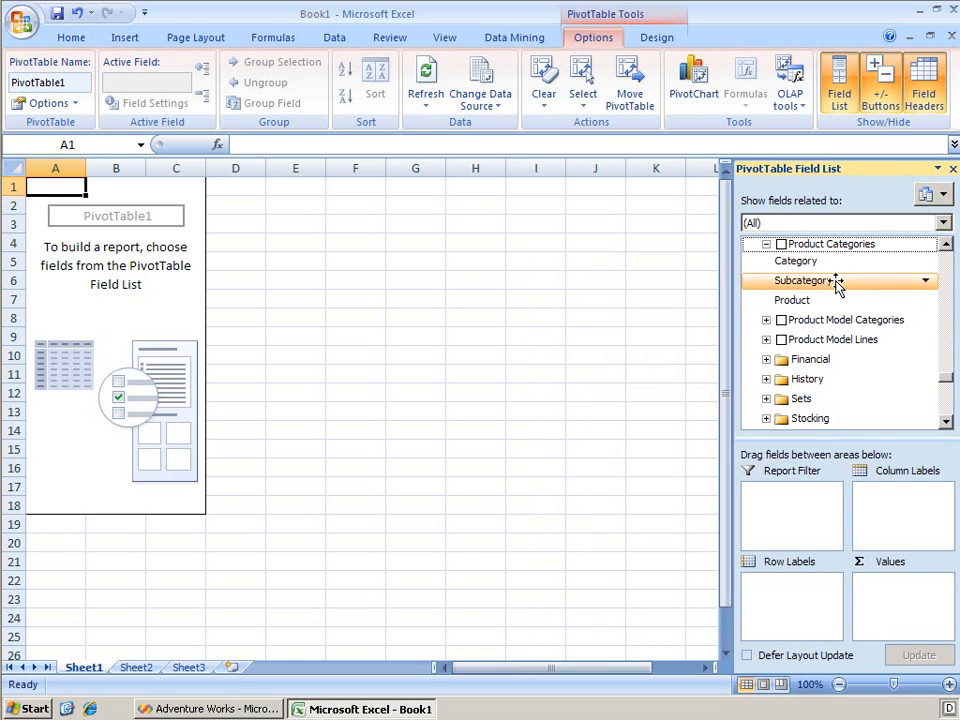
Step: Add the Product Categories hierarchy to the PivotTable's row labels and Internet Sales Amount to its values
right_click(862, 253)
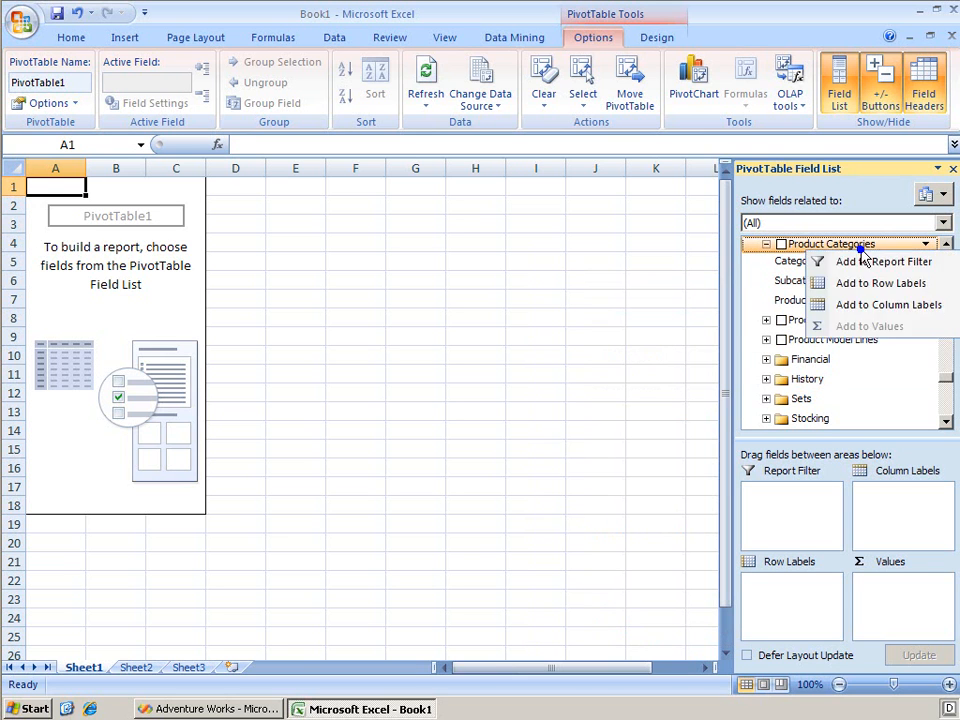
left_click(880, 283)
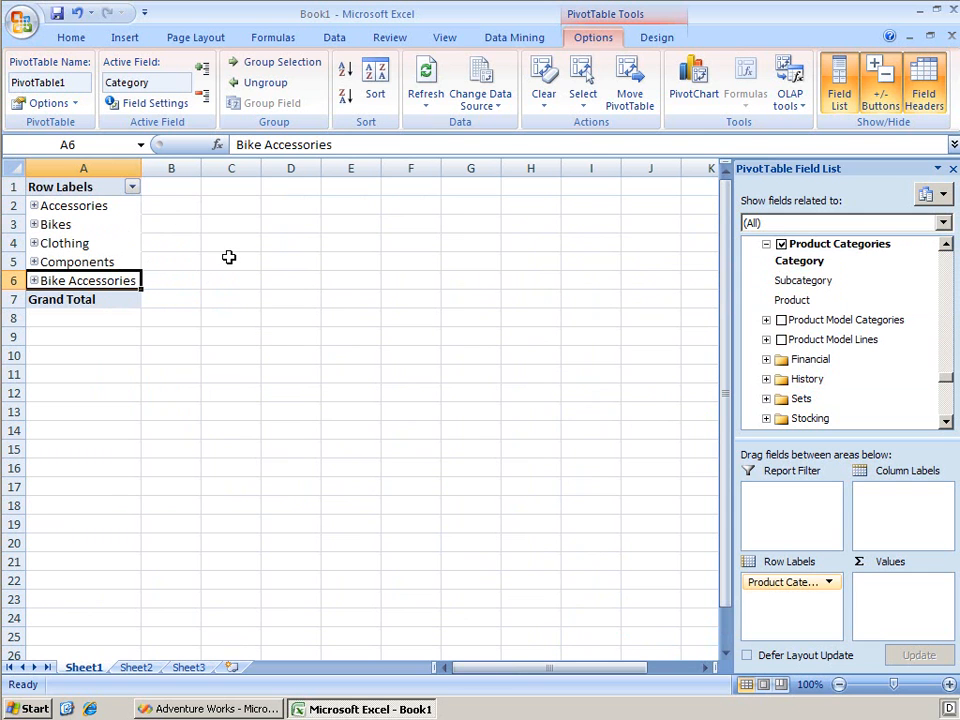
left_click_drag(949, 372, 945, 246)
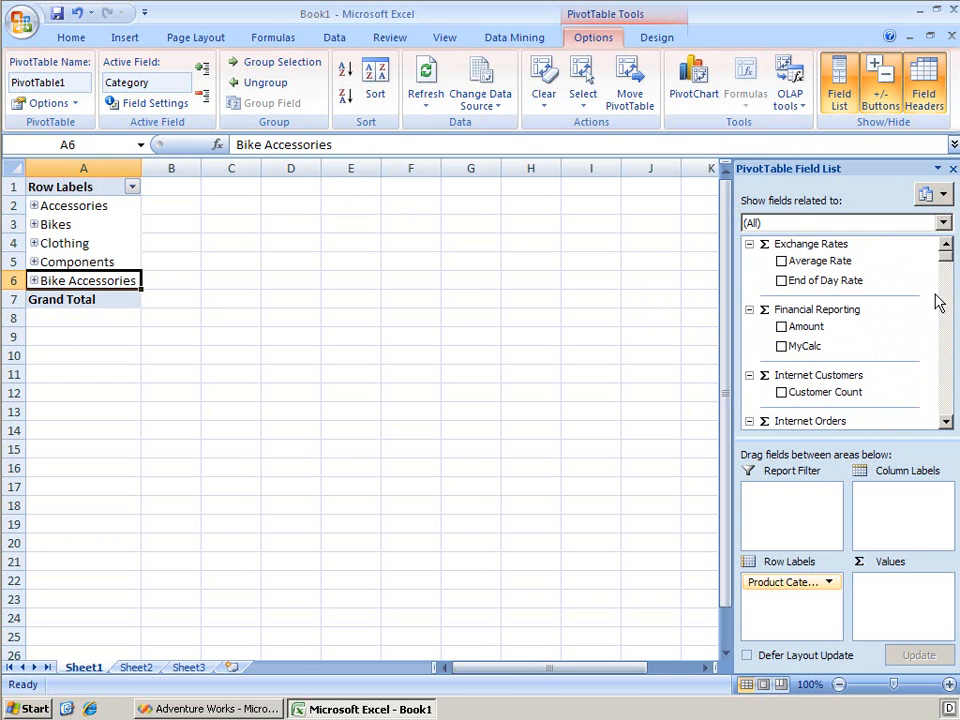
left_click(947, 354)
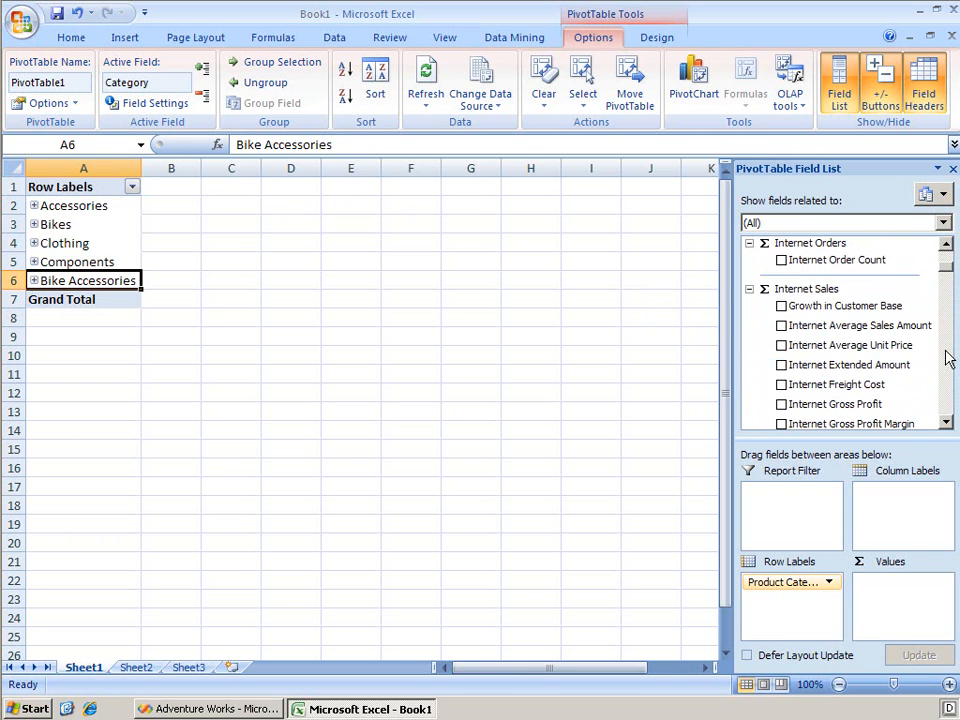
left_click(945, 350)
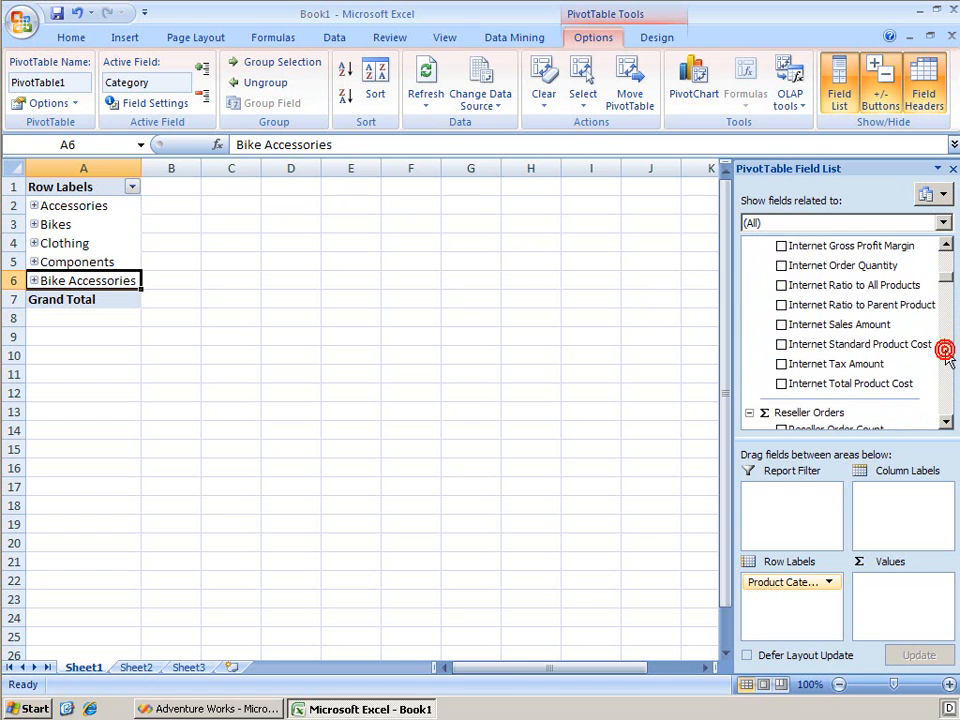
left_click(781, 327)
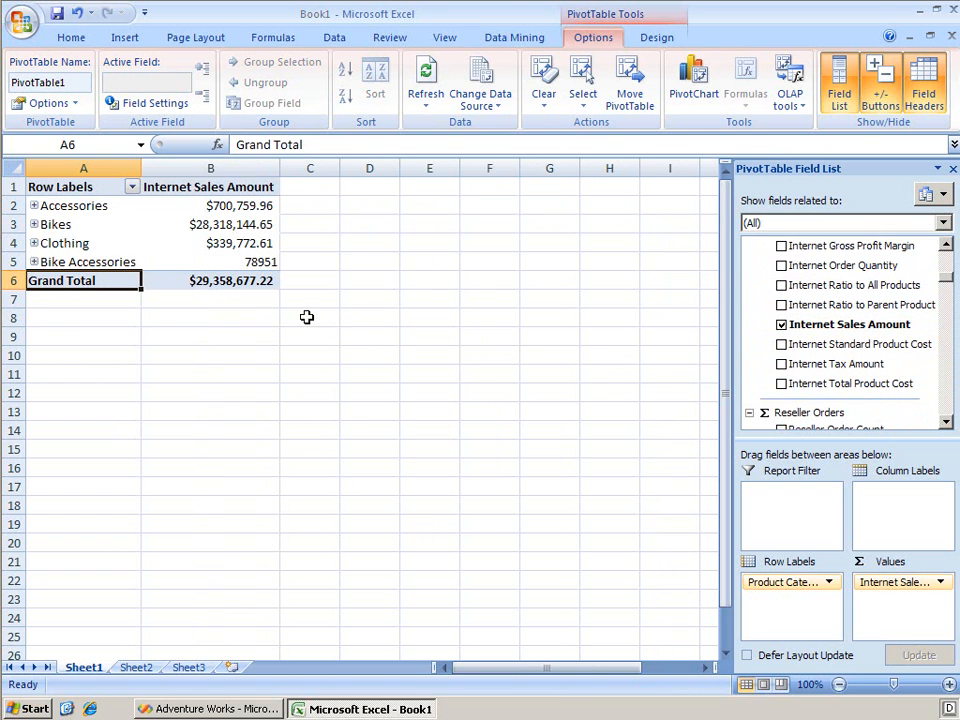
Step: Select the Bike Accessories sales amount, and expand the Accessories category to compare its subcategories
left_click(259, 315)
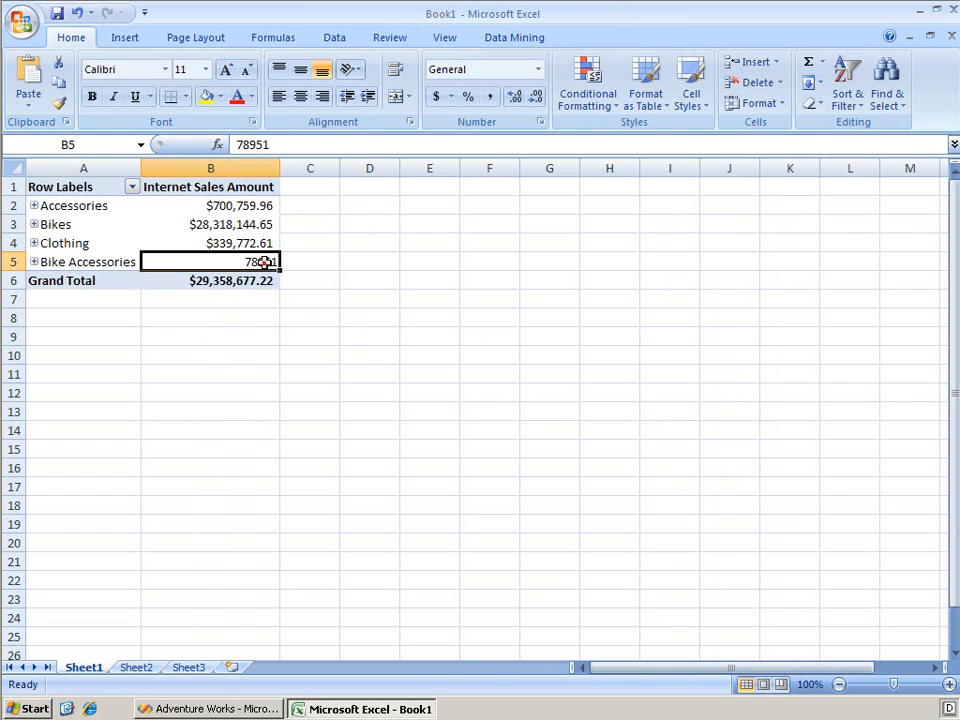
left_click(264, 261)
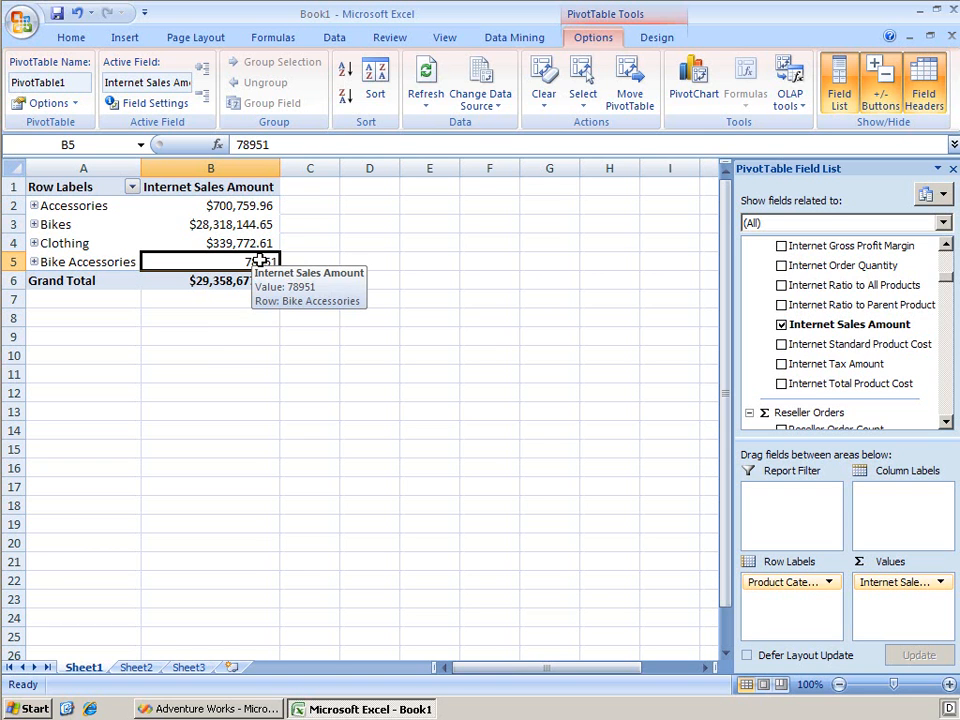
left_click(34, 205)
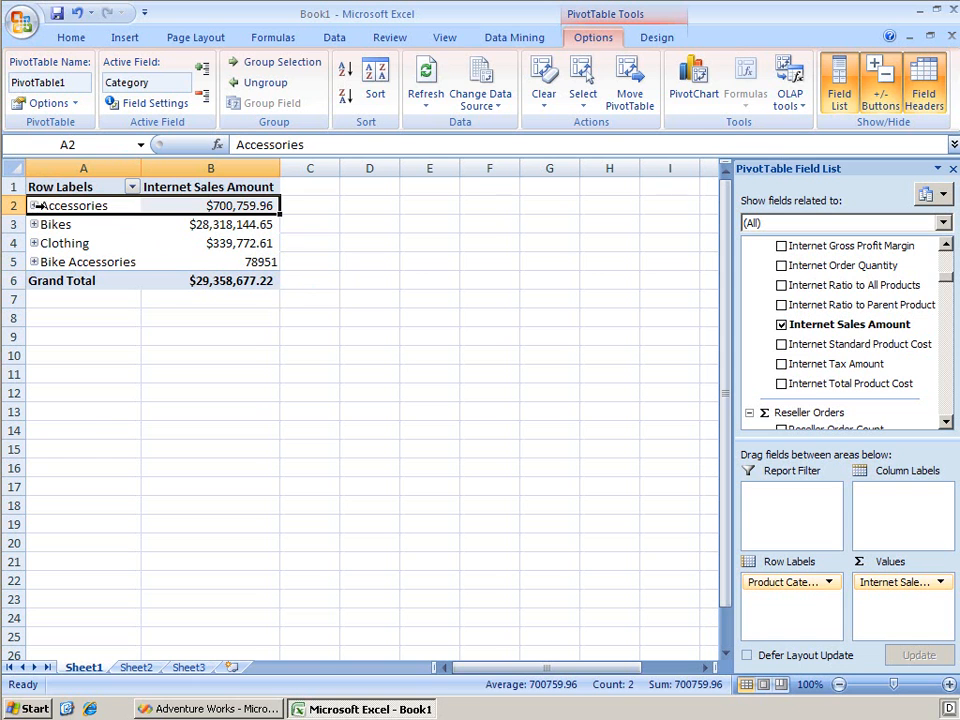
double_click(60, 205)
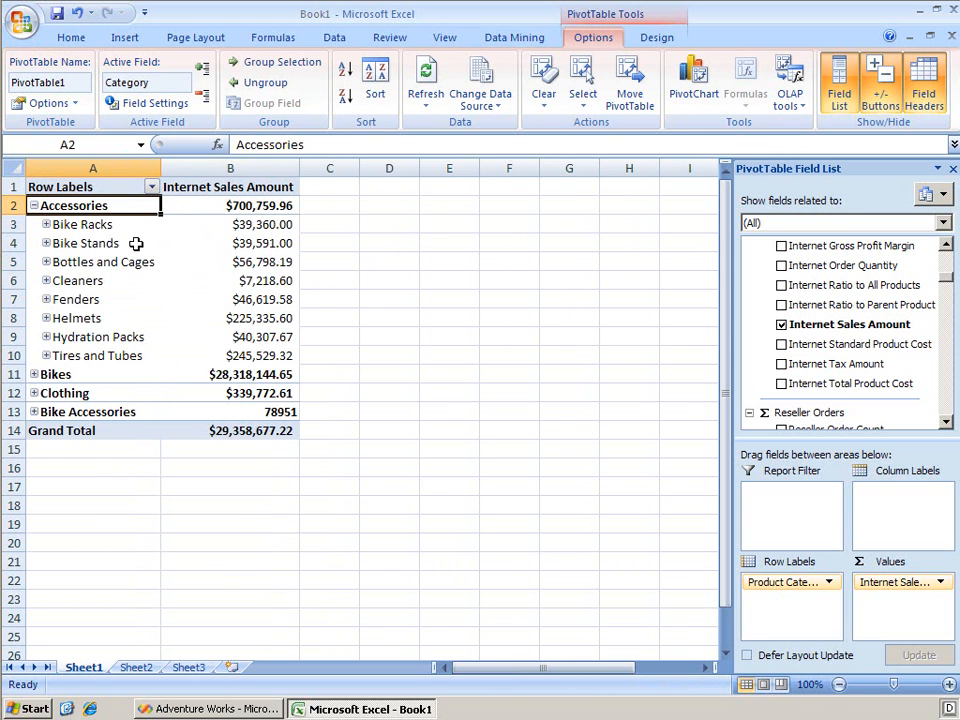
mouse_move(285, 225)
mouse_move(300, 246)
Step: Minimize Excel and Visual Studio and start ProClarity Desktop Professional from the desktop
left_click(385, 710)
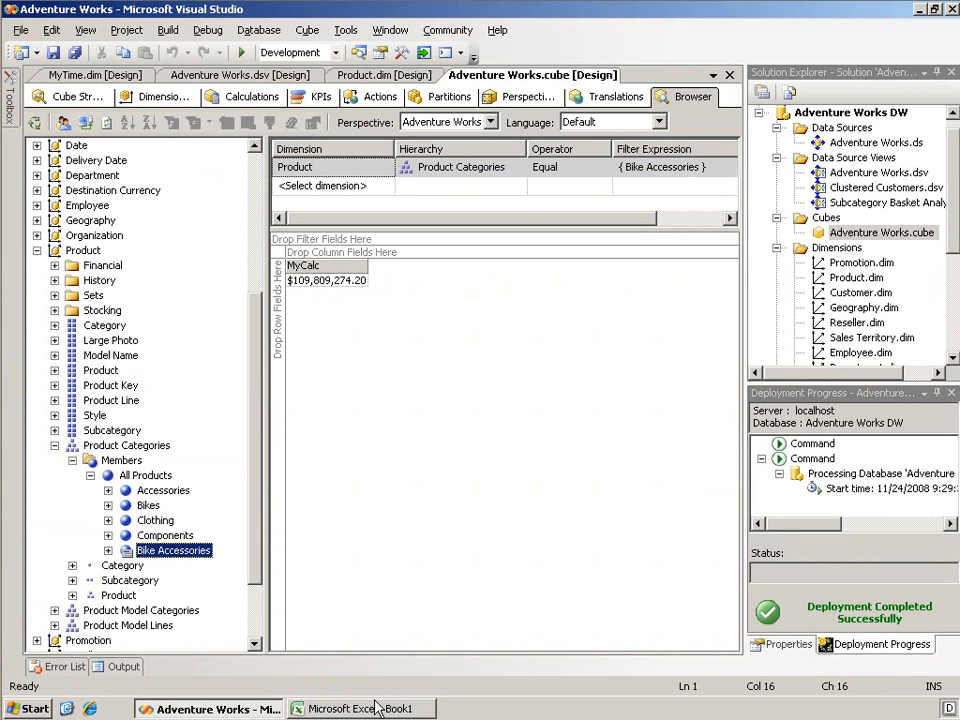
left_click(343, 709)
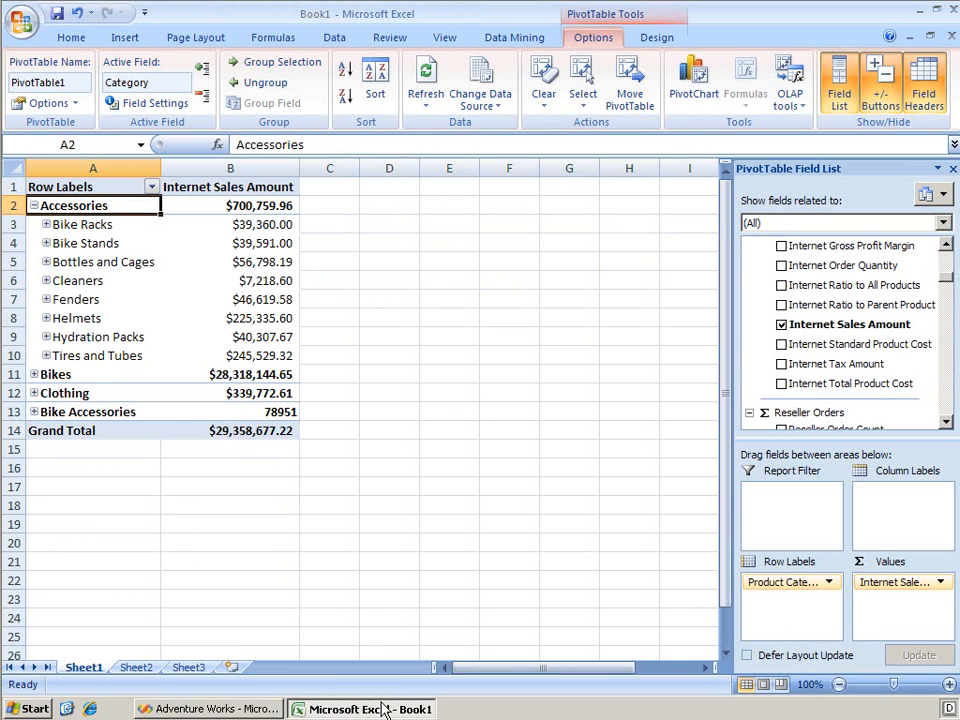
left_click(385, 712)
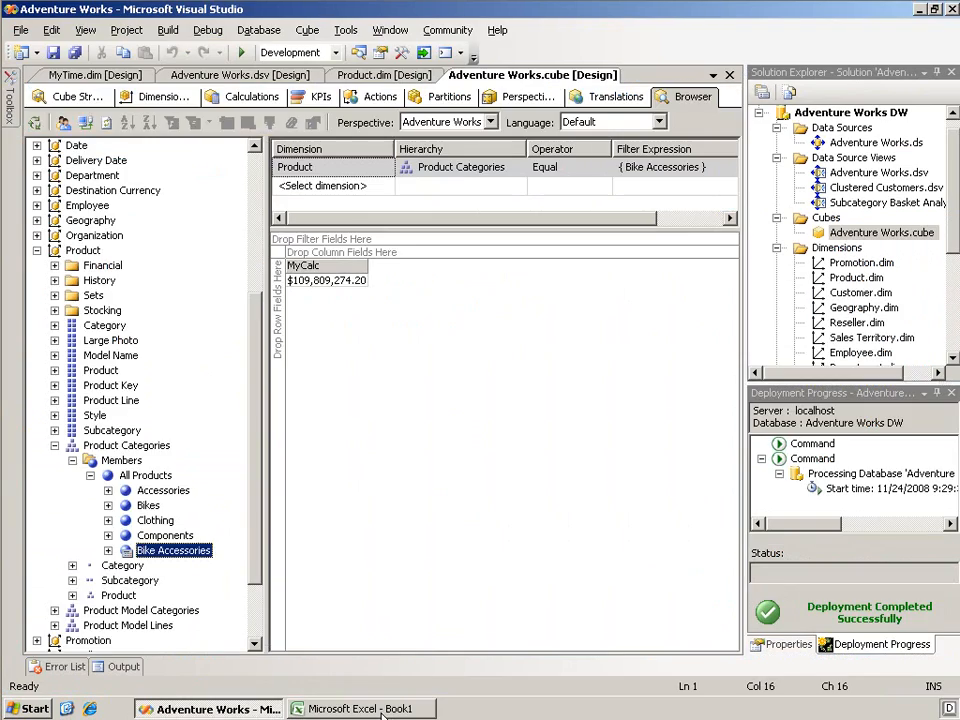
left_click(237, 710)
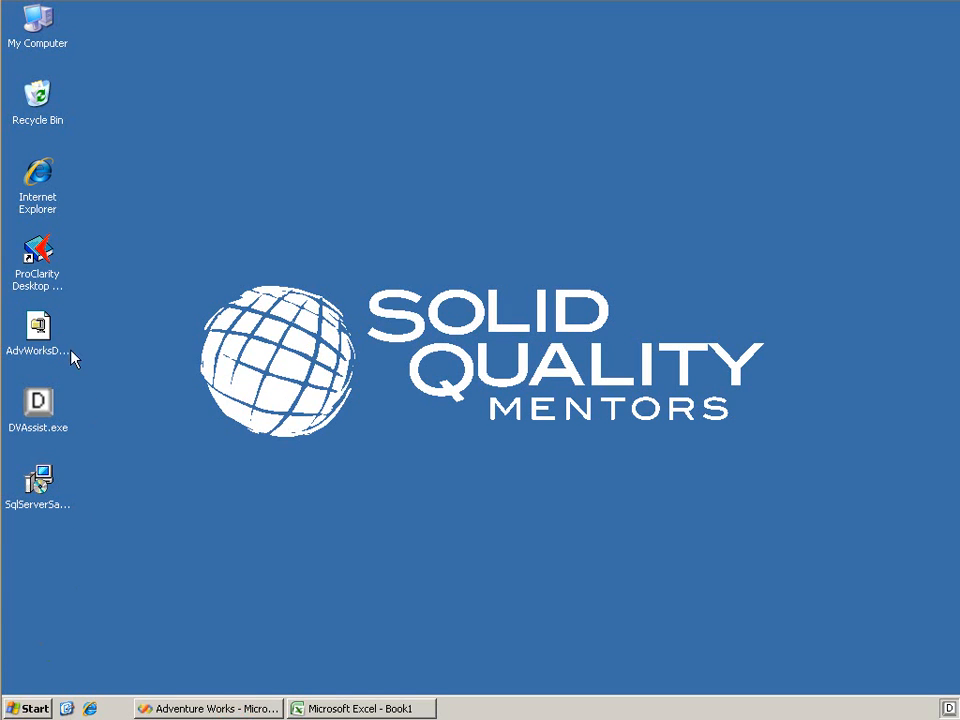
left_click(38, 269)
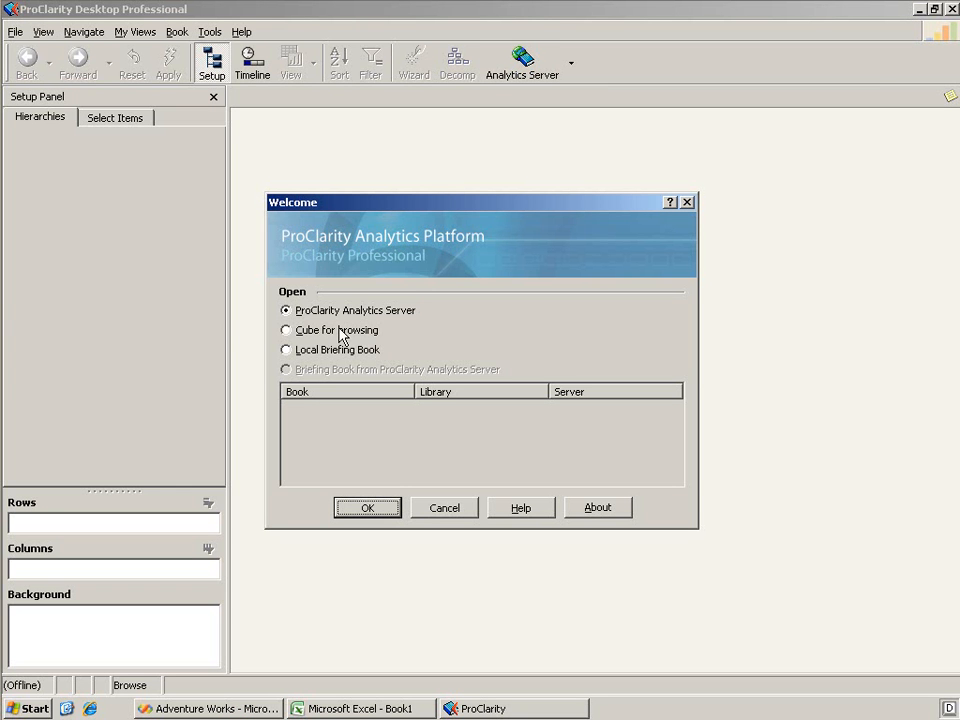
Step: Open the Adventure Works cube from the Adventure Works DW database on server SOLIDQ for browsing, visualized as a grid
left_click(338, 330)
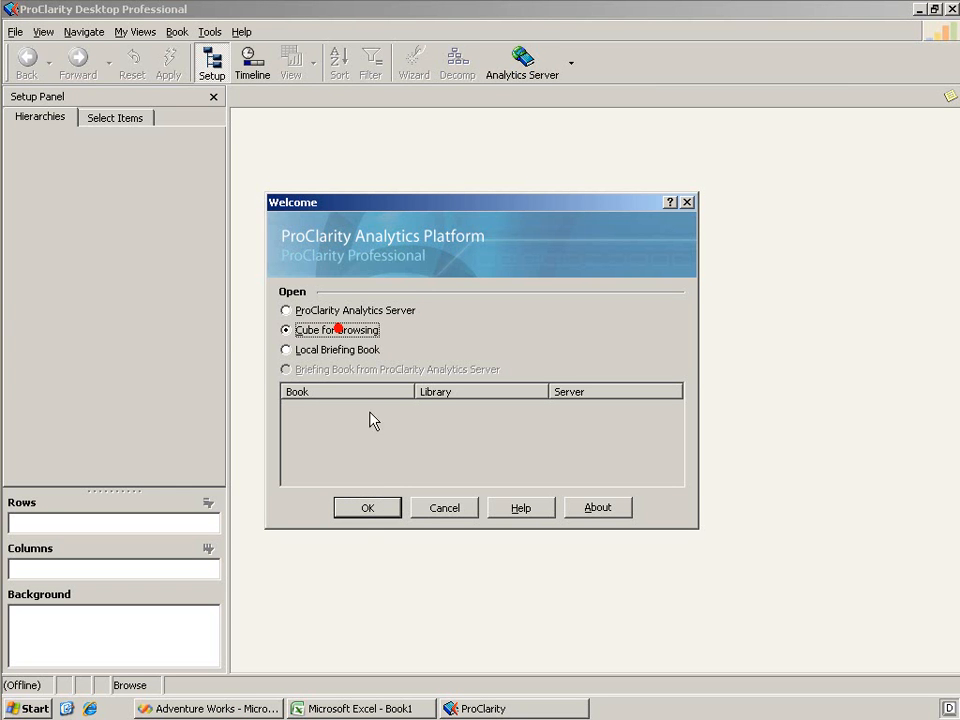
left_click(368, 512)
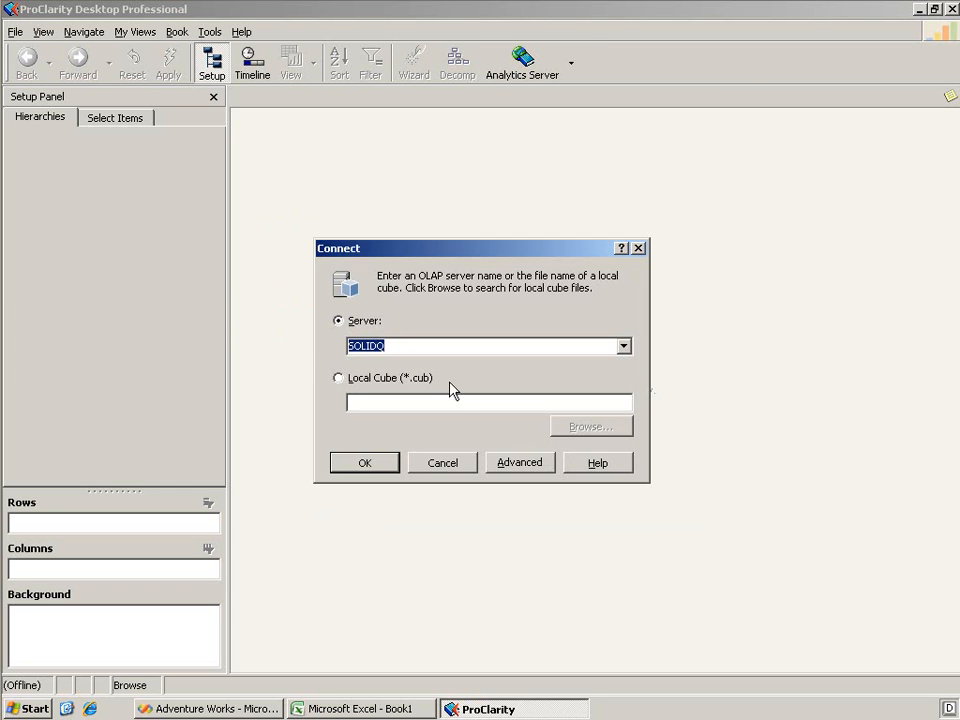
left_click(380, 463)
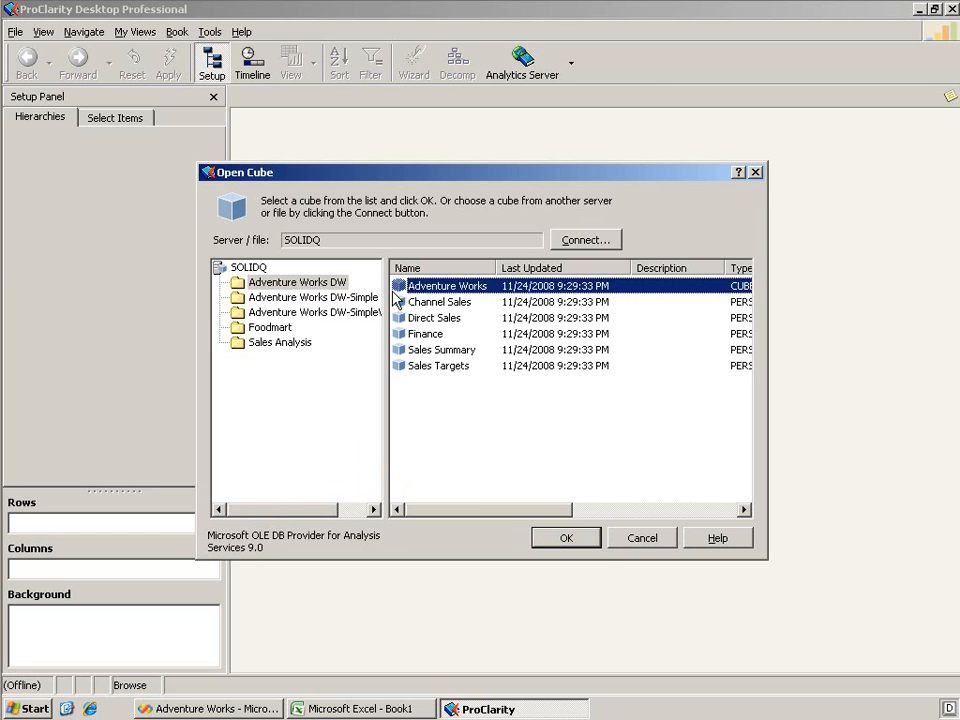
left_click(588, 540)
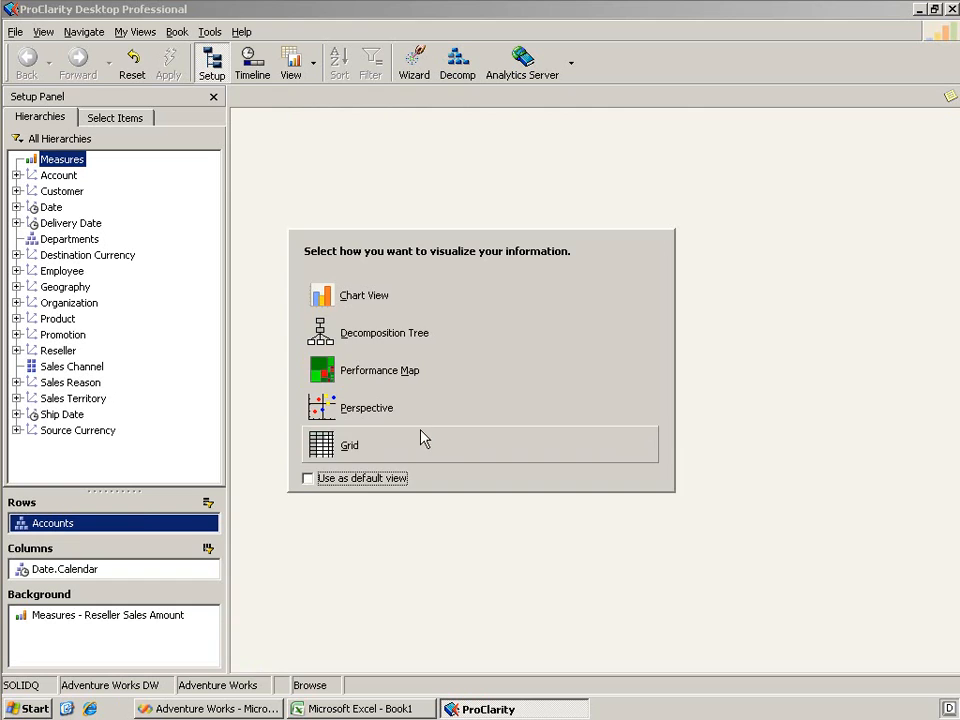
left_click(422, 438)
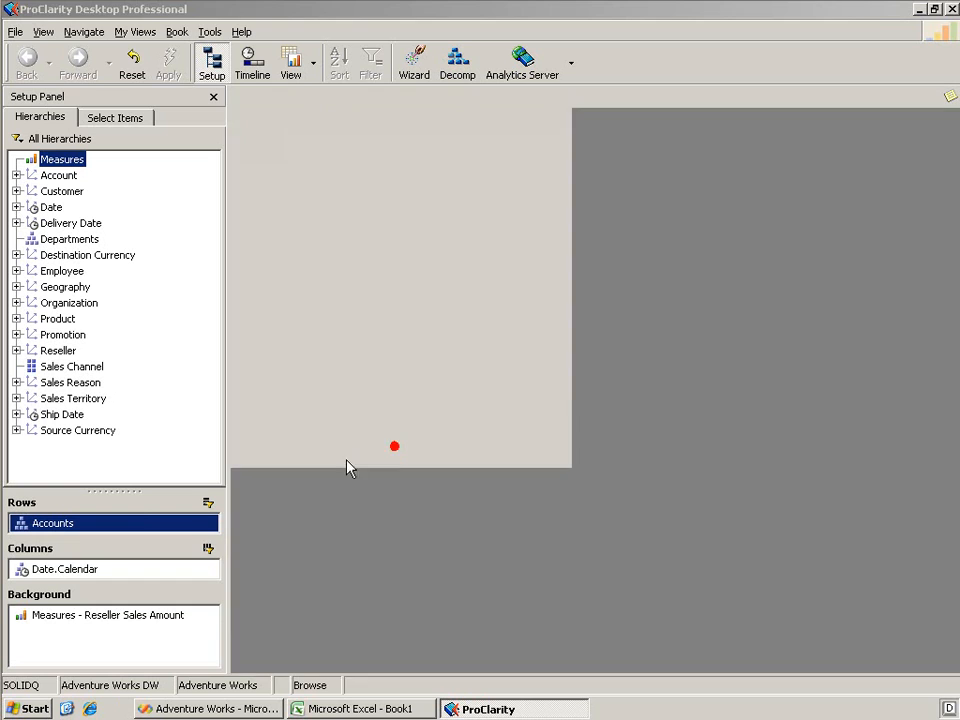
Step: Replace Accounts on the rows with the Product dimension's Product Categories hierarchy
key("Delete")
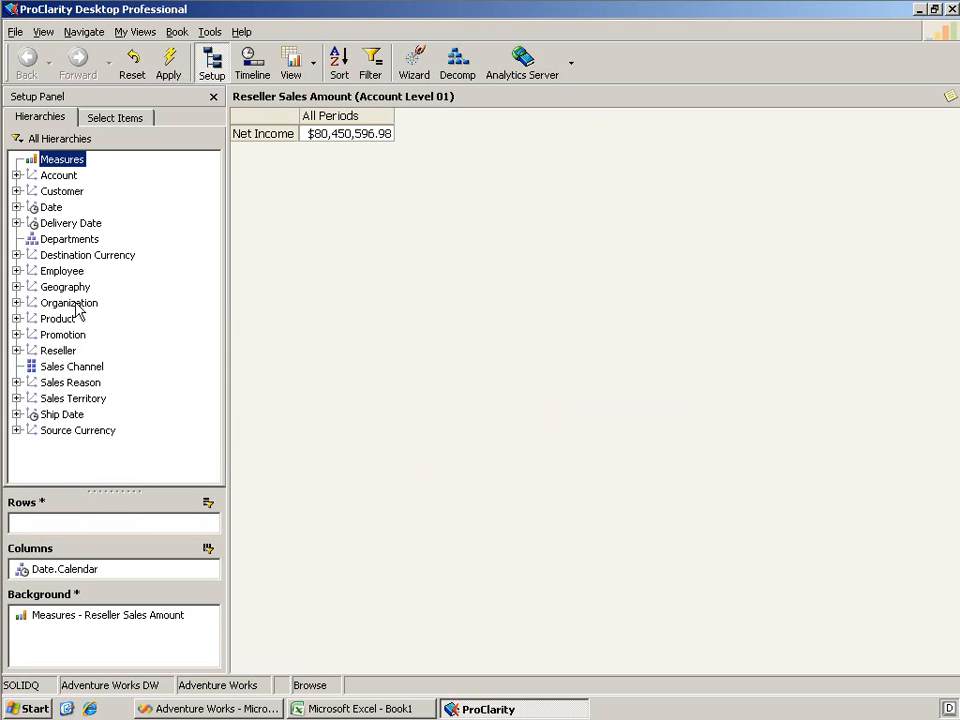
left_click_drag(65, 320, 124, 422)
left_click(18, 312)
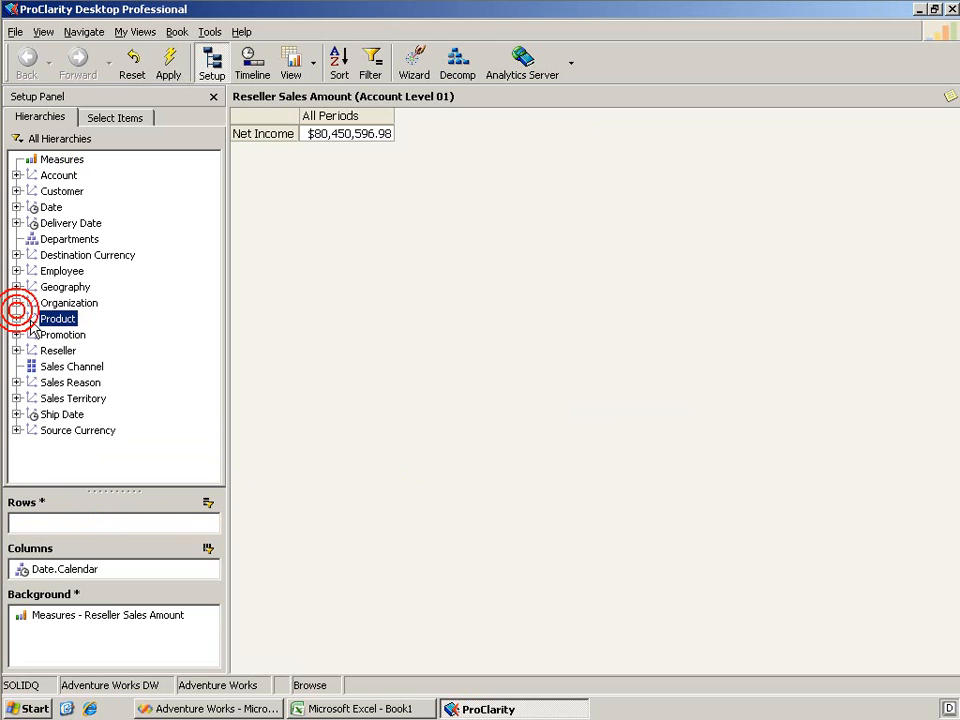
left_click(18, 315)
left_click(17, 318)
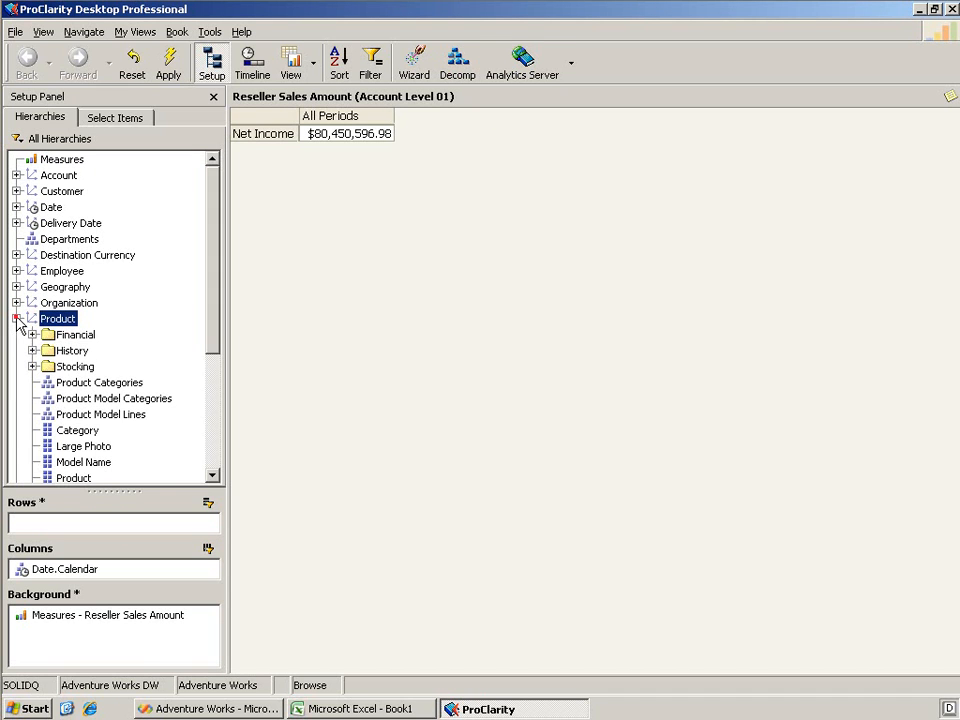
left_click_drag(117, 383, 114, 521)
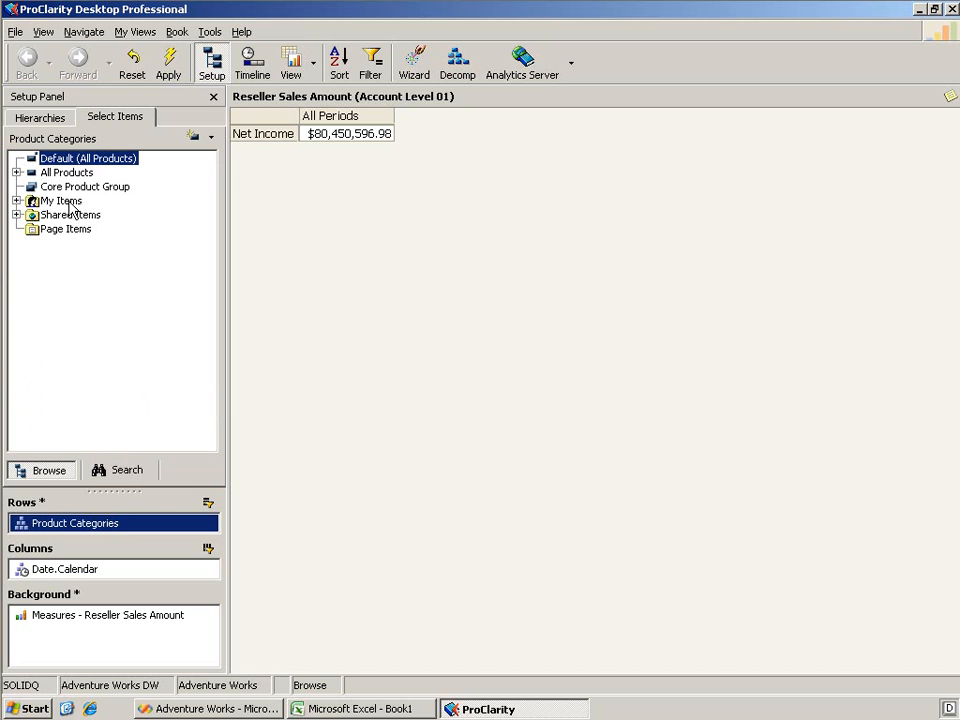
Step: Choose the Bike Accessories member under All Products as the row item and apply it to the grid
left_click(18, 171)
left_click(17, 172)
left_click(94, 245)
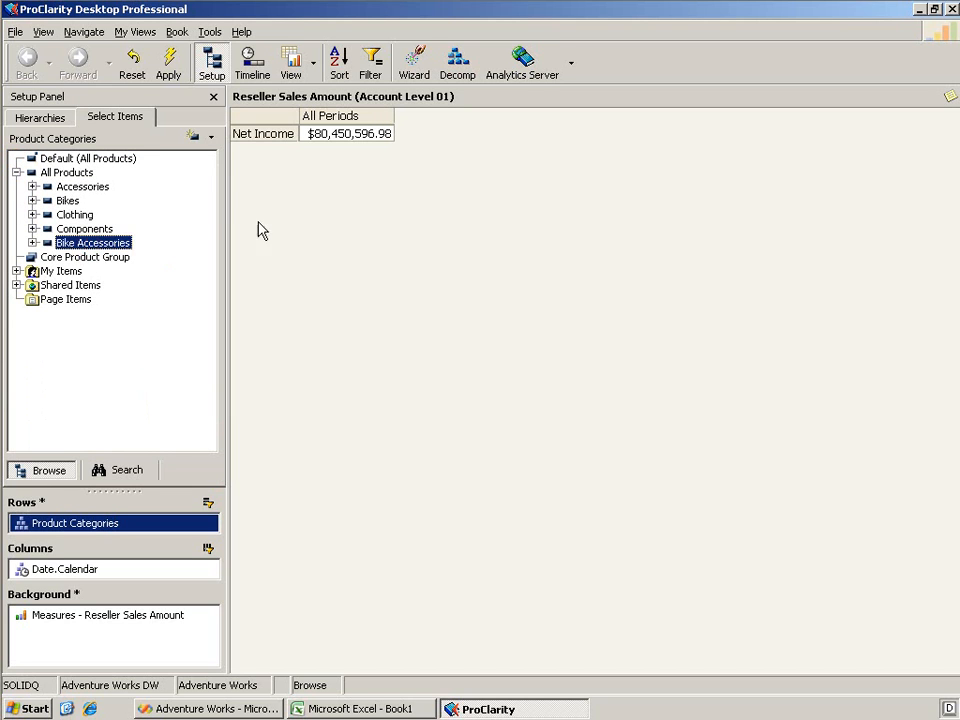
left_click(168, 70)
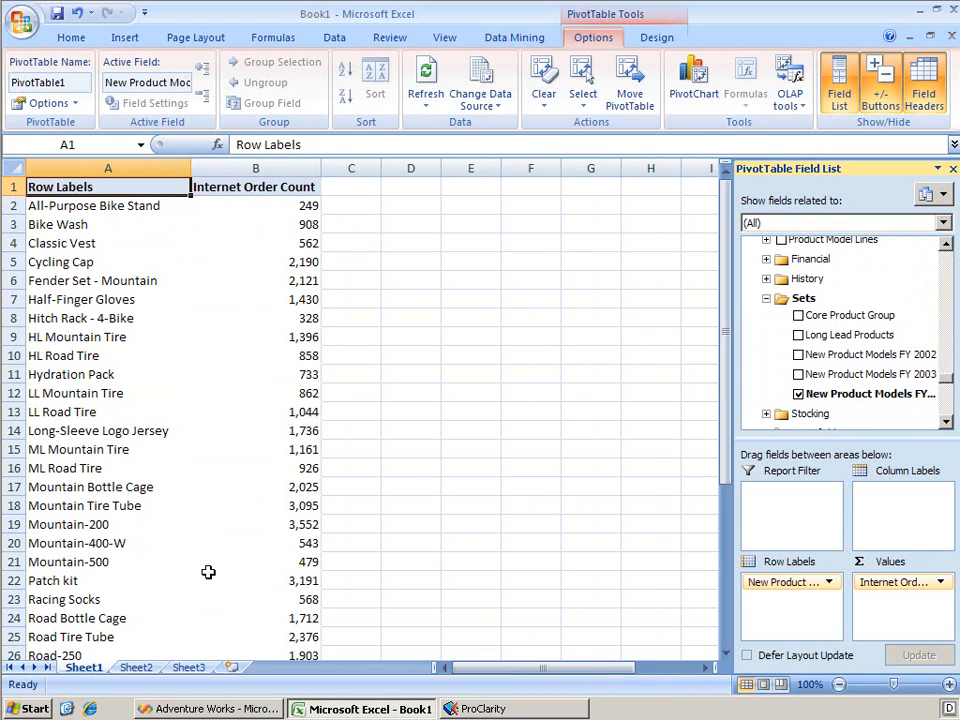
Step: Switch to Visual Studio and examine the High Discount Promotions and New Product Models FY 2004 named sets in the cube's calculations
mouse_move(255, 553)
left_click(245, 703)
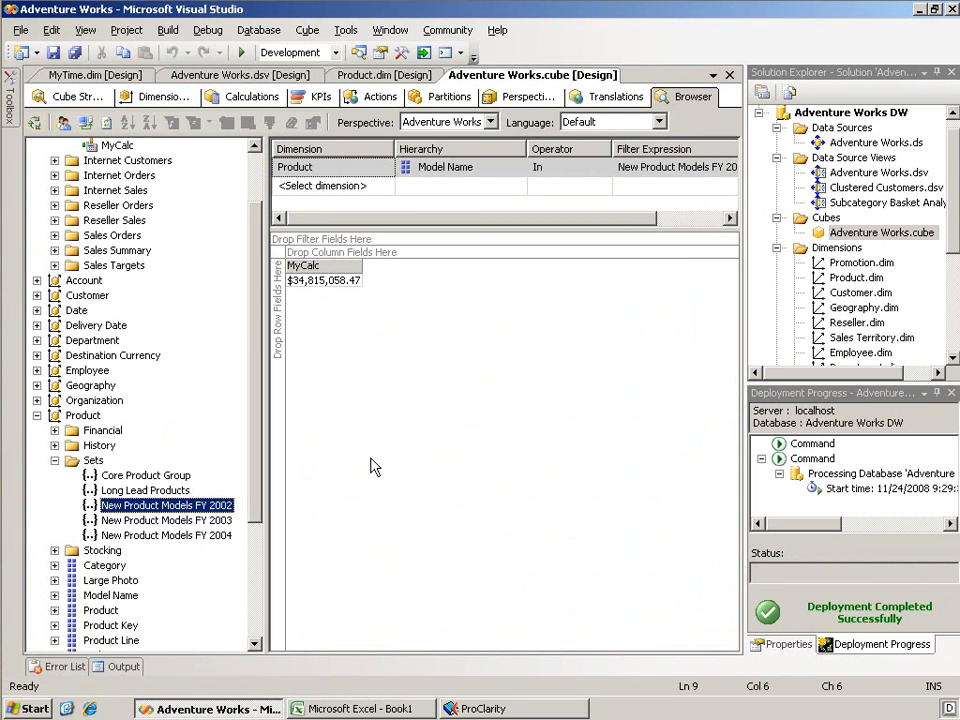
left_click(229, 95)
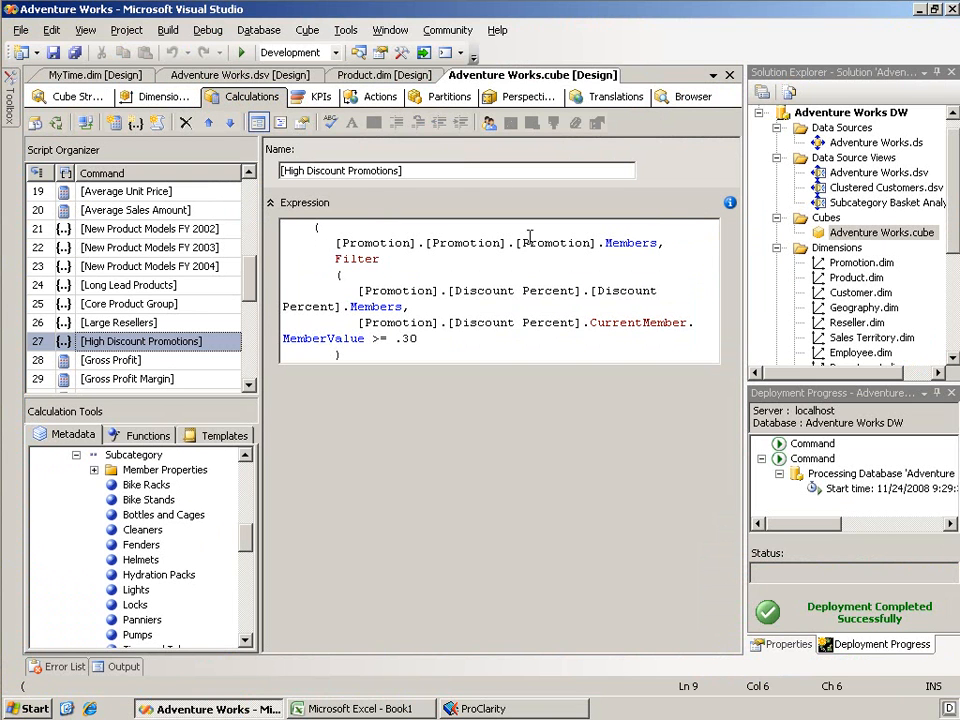
left_click_drag(452, 170, 285, 171)
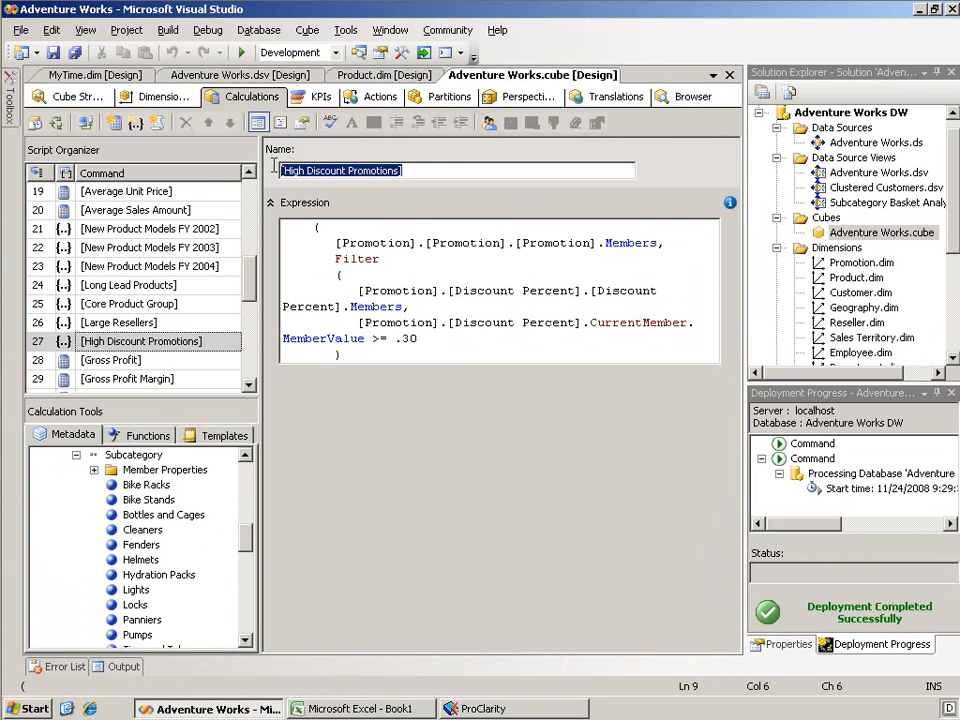
left_click(765, 646)
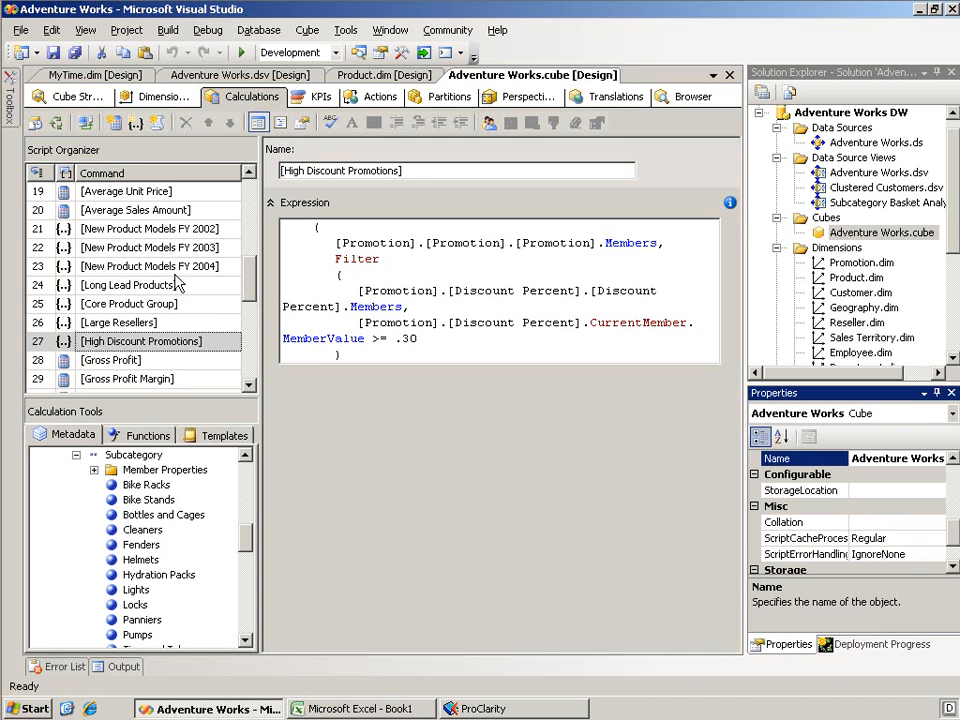
left_click(140, 266)
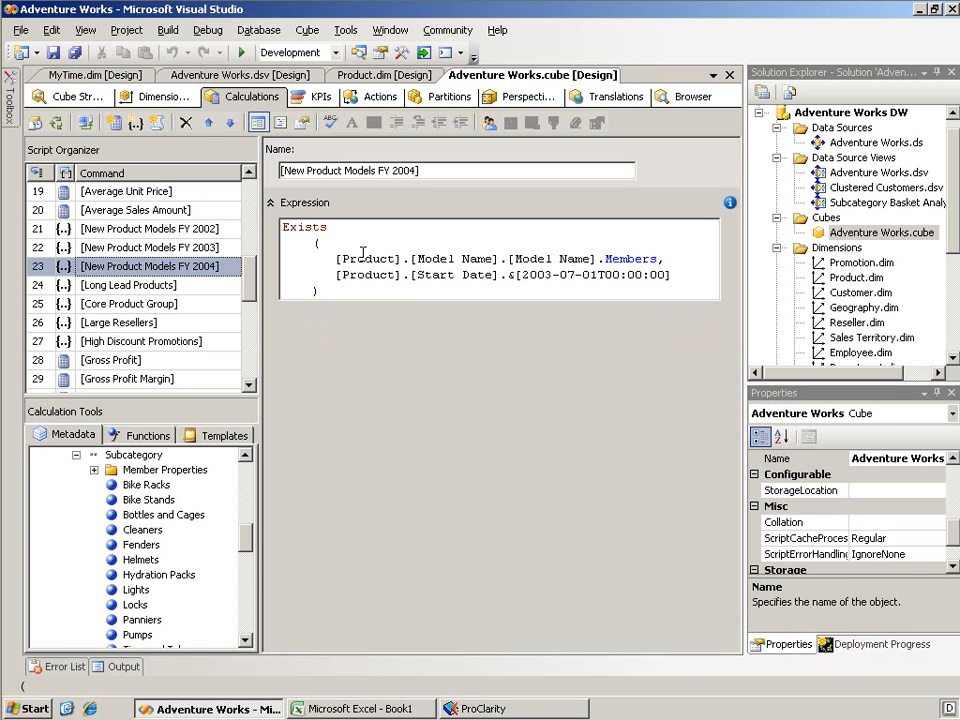
left_click_drag(518, 258, 605, 259)
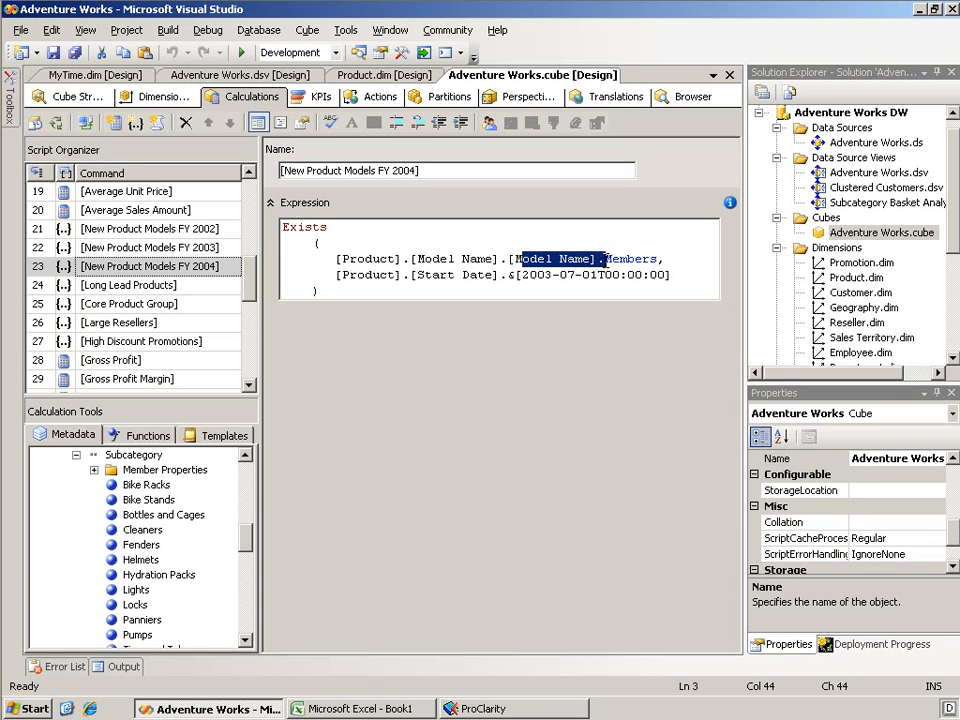